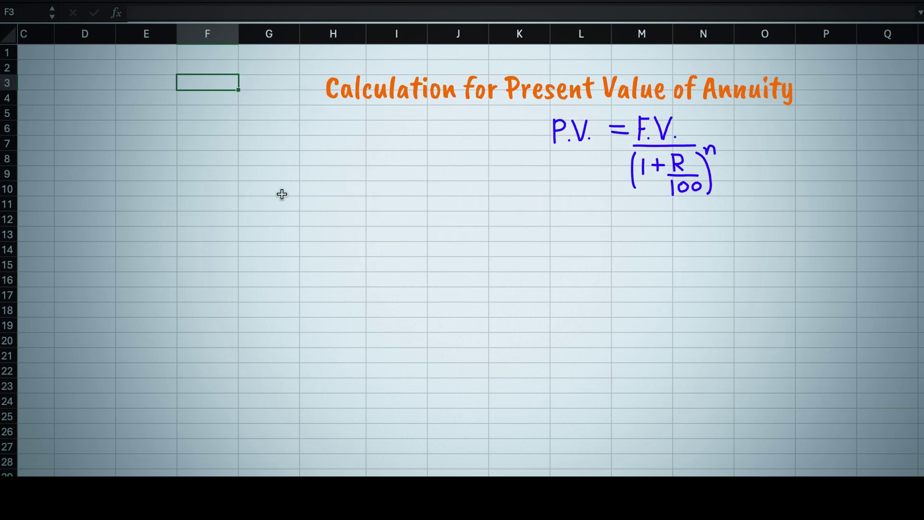
Enter the Example 1 heading with Annual Rent 45000 AED and a 3 years Lease
{"action": "type", "text": "Example 1"}
{"action": "left_click", "coordinate": [149, 112]}
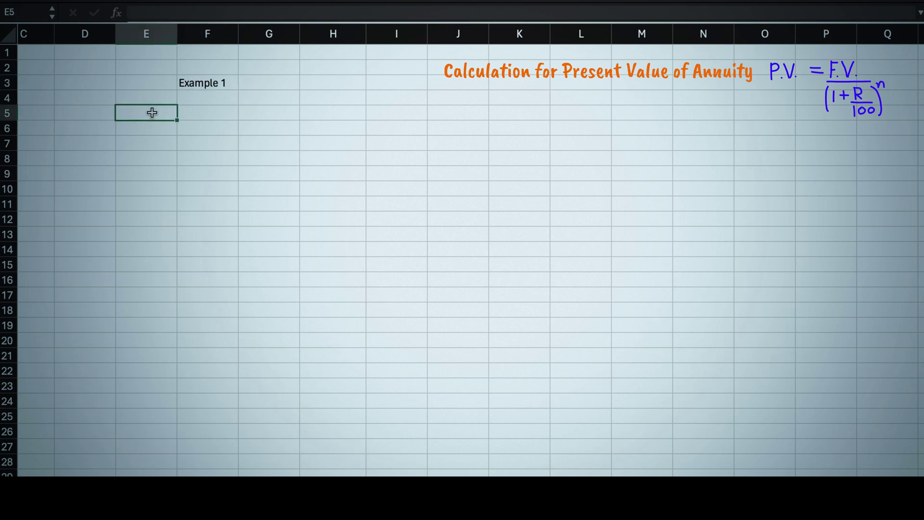
{"action": "type", "text": "Annual Rent"}
{"action": "left_click", "coordinate": [225, 113]}
{"action": "type", "text": "$5000"}
{"action": "key", "text": "BackSpace"}
{"action": "key", "text": "BackSpace"}
{"action": "key", "text": "BackSpace"}
{"action": "key", "text": "BackSpace"}
{"action": "key", "text": "BackSpace"}
{"action": "type", "text": "45000 AED"}
{"action": "left_click", "coordinate": [285, 115]}
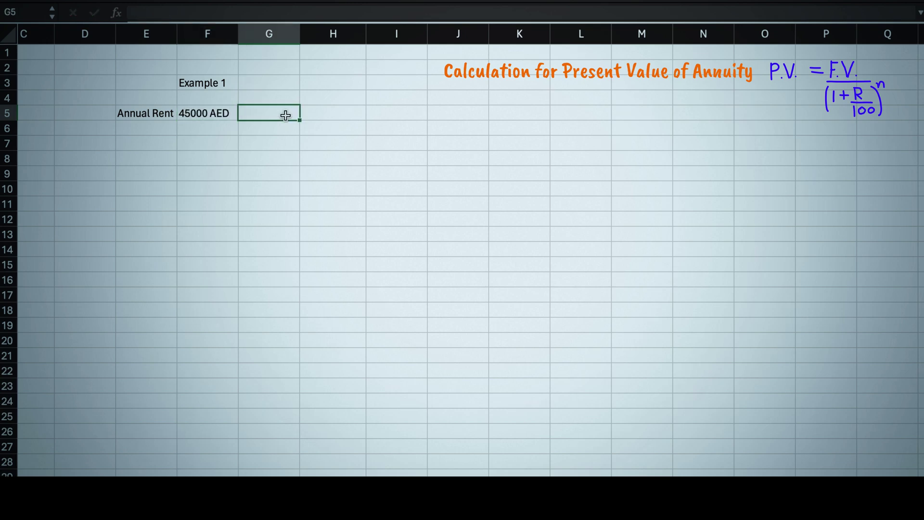
{"action": "type", "text": "3 years Lease"}
{"action": "left_click", "coordinate": [286, 140]}
Add 'year' and 'rent' column headings for the rent table
{"action": "left_click", "coordinate": [144, 158]}
{"action": "type", "text": "year"}
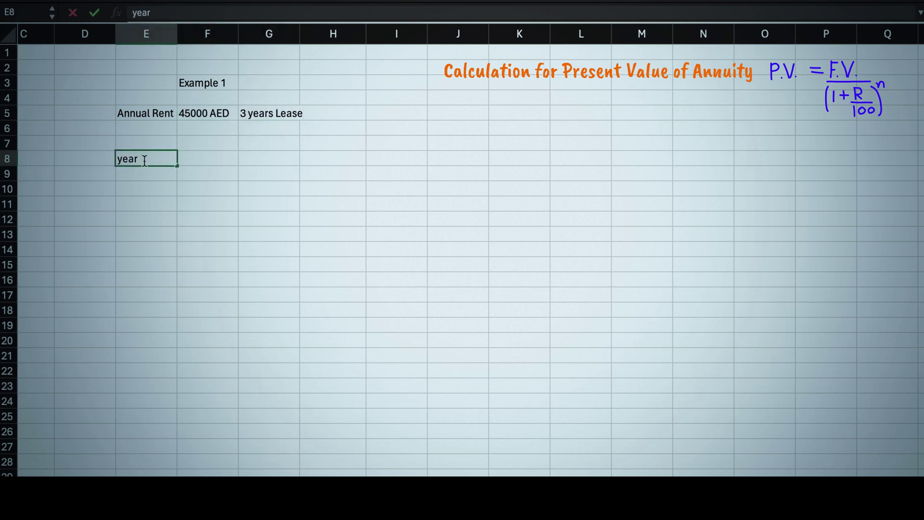
{"action": "left_click", "coordinate": [212, 161]}
{"action": "type", "text": "re"}
{"action": "key", "text": "Escape"}
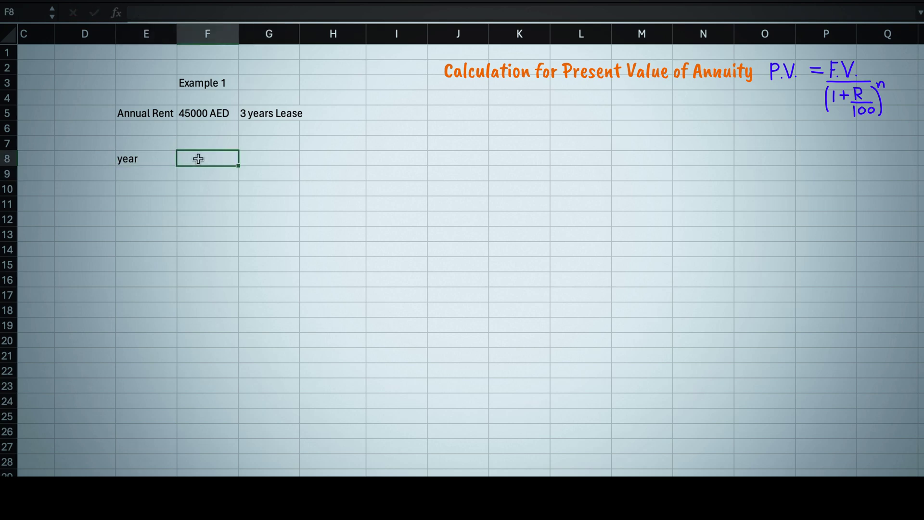
{"action": "type", "text": "rent"}
Fill the table with years 1, 2 and 3, each with rent 45000
{"action": "left_click", "coordinate": [140, 175]}
{"action": "type", "text": "1"}
{"action": "left_click", "coordinate": [202, 172]}
{"action": "type", "text": "45000"}
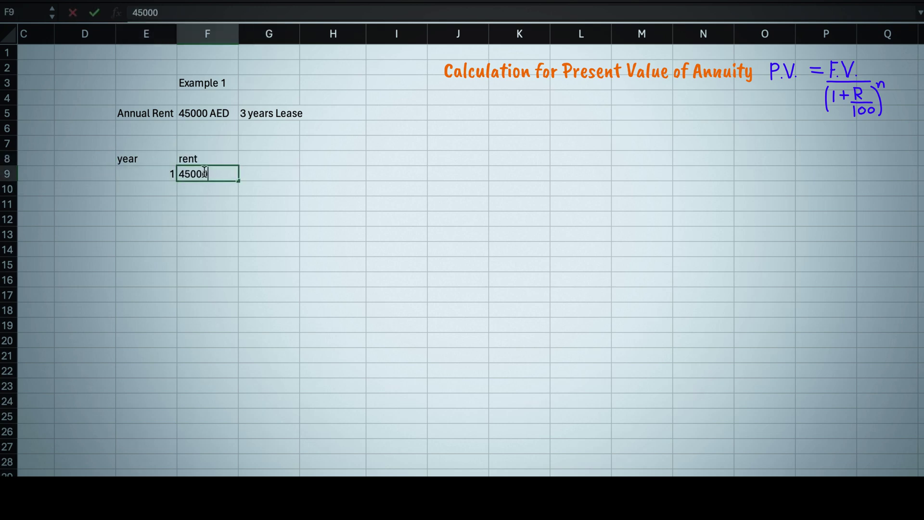
{"action": "left_click", "coordinate": [145, 189]}
{"action": "type", "text": "2"}
{"action": "left_click", "coordinate": [211, 187]}
{"action": "type", "text": "45000"}
{"action": "left_click", "coordinate": [144, 204]}
{"action": "type", "text": "3"}
{"action": "left_click", "coordinate": [226, 204]}
{"action": "type", "text": "45000"}
{"action": "left_click", "coordinate": [271, 203]}
Center the year/rent values and label each payment 'advance', filled down three rows
{"action": "left_click_drag", "start_coordinate": [128, 171], "coordinate": [226, 206]}
{"action": "key", "text": "super+e"}
{"action": "left_click", "coordinate": [93, 179]}
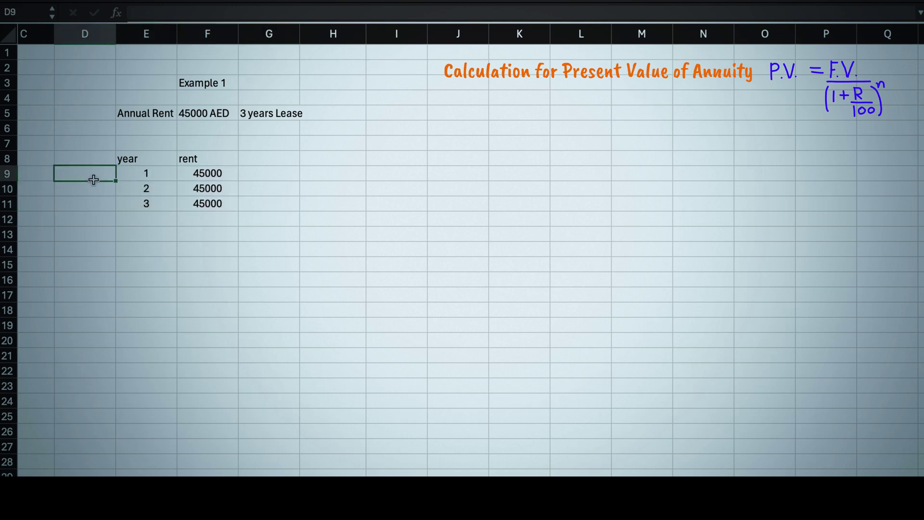
{"action": "type", "text": "advance"}
{"action": "key", "text": "Return"}
{"action": "key", "text": "super+d"}
{"action": "key", "text": "Return"}
{"action": "key", "text": "super+d"}
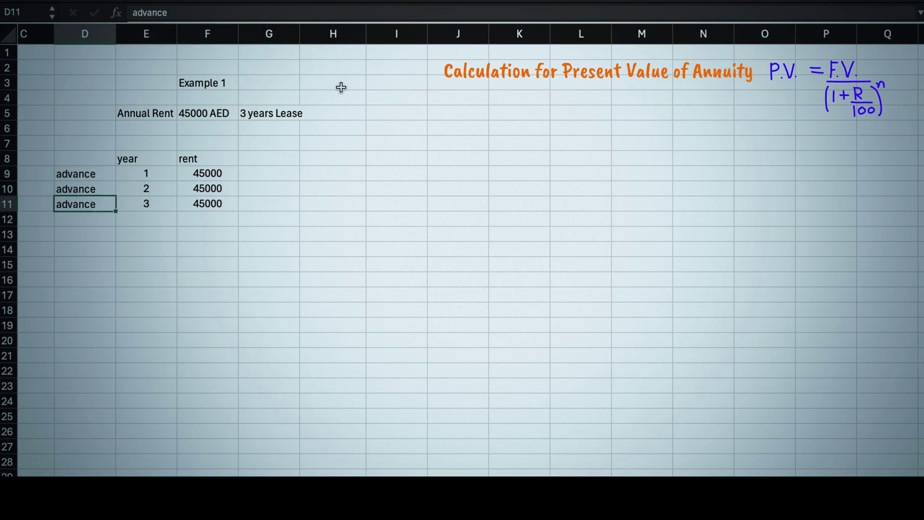
Enter a 'discount rate' label with the value 5% beside it
{"action": "double_click", "coordinate": [299, 33]}
{"action": "left_click", "coordinate": [331, 83]}
{"action": "type", "text": "discou"}
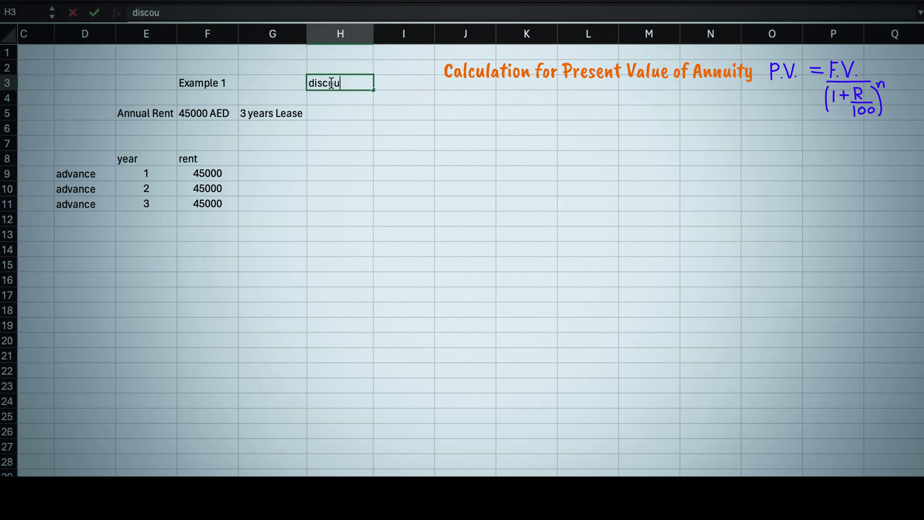
{"action": "type", "text": "nt rate"}
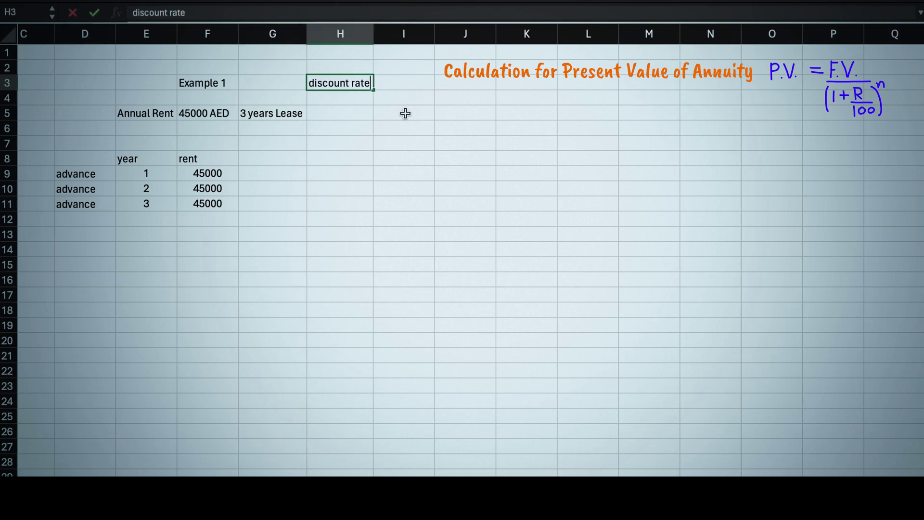
{"action": "left_click", "coordinate": [408, 83]}
{"action": "type", "text": "5%"}
{"action": "key", "text": "BackSpace"}
{"action": "key", "text": "BackSpace"}
{"action": "type", "text": "5%"}
{"action": "left_click", "coordinate": [436, 118]}
{"action": "left_click", "coordinate": [409, 86]}
{"action": "key", "text": "Down"}
{"action": "key", "text": "Down"}
{"action": "key", "text": "Down"}
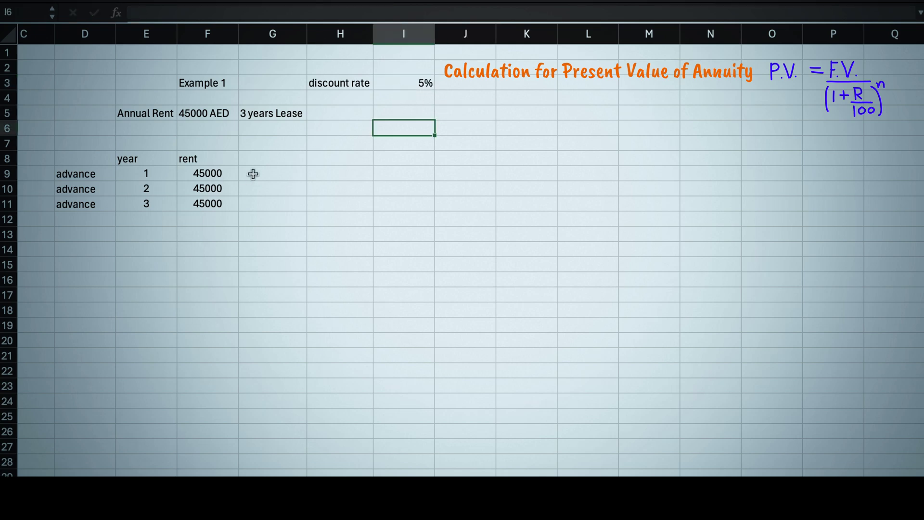
Add the column heading 'using mathematical formula' and widen its column to fit
{"action": "left_click", "coordinate": [272, 160]}
{"action": "scroll", "coordinate": [272, 161], "scroll_direction": "left", "scroll_amount": 1}
{"action": "type", "text": "using ma"}
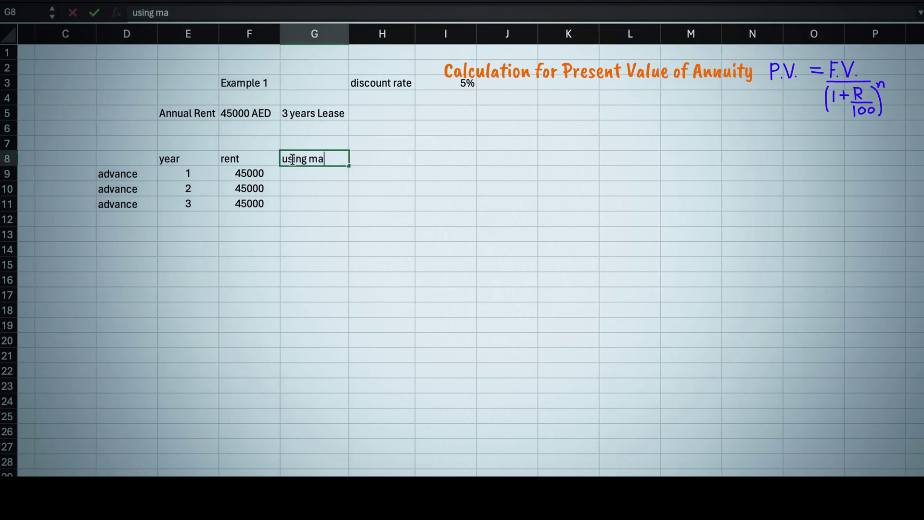
{"action": "type", "text": "thmatical"}
{"action": "key", "text": "BackSpace"}
{"action": "key", "text": "BackSpace"}
{"action": "key", "text": "Escape"}
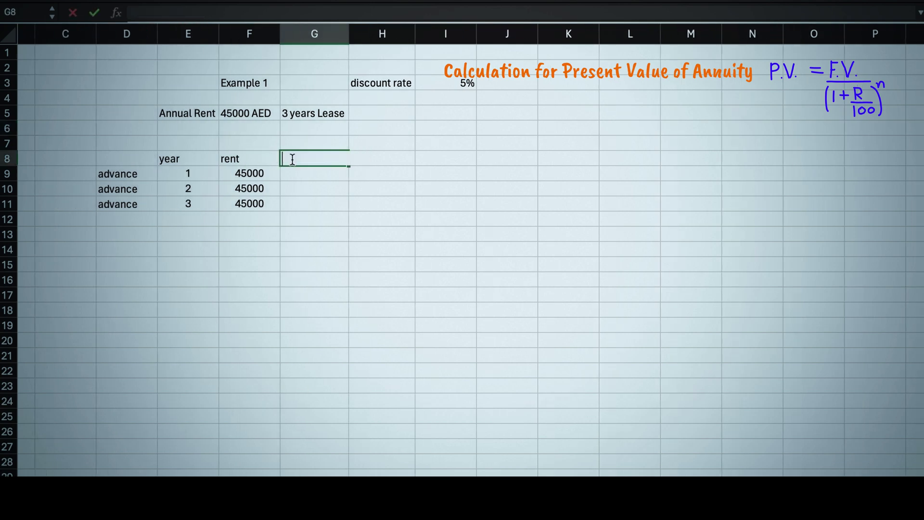
{"action": "key", "text": "Down"}
{"action": "key", "text": "Down"}
{"action": "left_click", "coordinate": [315, 152]}
{"action": "type", "text": "using mathematical four"}
{"action": "key", "text": "BackSpace"}
{"action": "key", "text": "BackSpace"}
{"action": "type", "text": "rmula"}
{"action": "double_click", "coordinate": [349, 34]}
Add the heading 'using Excel PV formula' and adjust its column width
{"action": "left_click", "coordinate": [440, 157]}
{"action": "type", "text": "using Excel "}
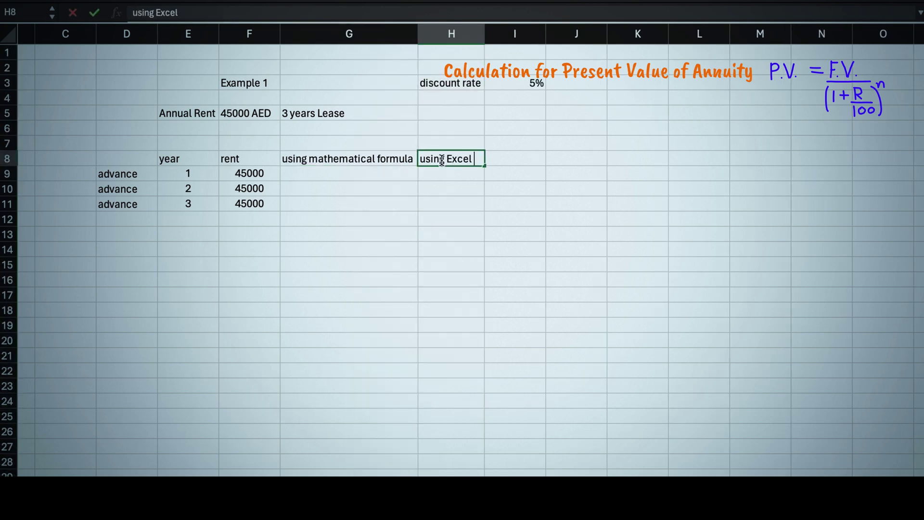
{"action": "type", "text": "PV form"}
{"action": "key", "text": "BackSpace"}
{"action": "key", "text": "BackSpace"}
{"action": "type", "text": "rmula"}
{"action": "left_click", "coordinate": [515, 188]}
{"action": "left_click_drag", "start_coordinate": [482, 31], "coordinate": [481, 31]}
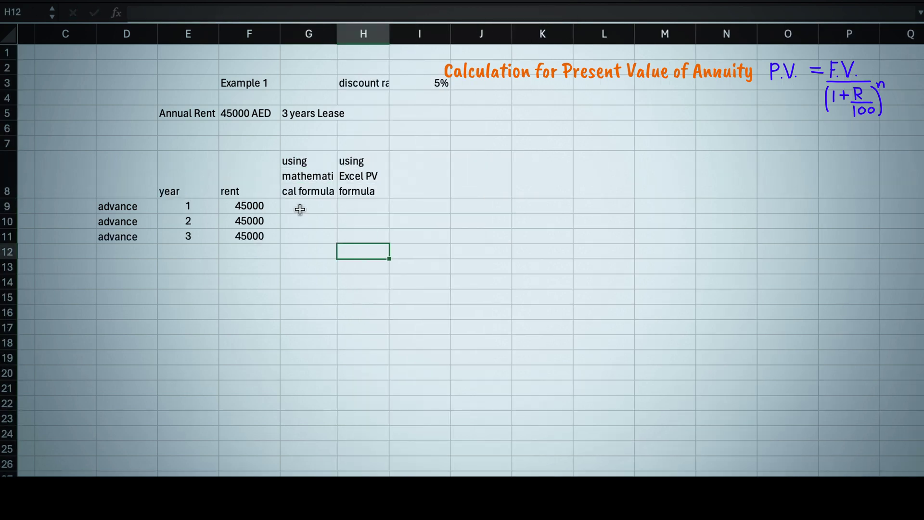
{"action": "left_click", "coordinate": [299, 207]}
Set year 1's mathematical result equal to its 45000 rent
{"action": "type", "text": "="}
{"action": "key", "text": "Left"}
{"action": "key", "text": "Return"}
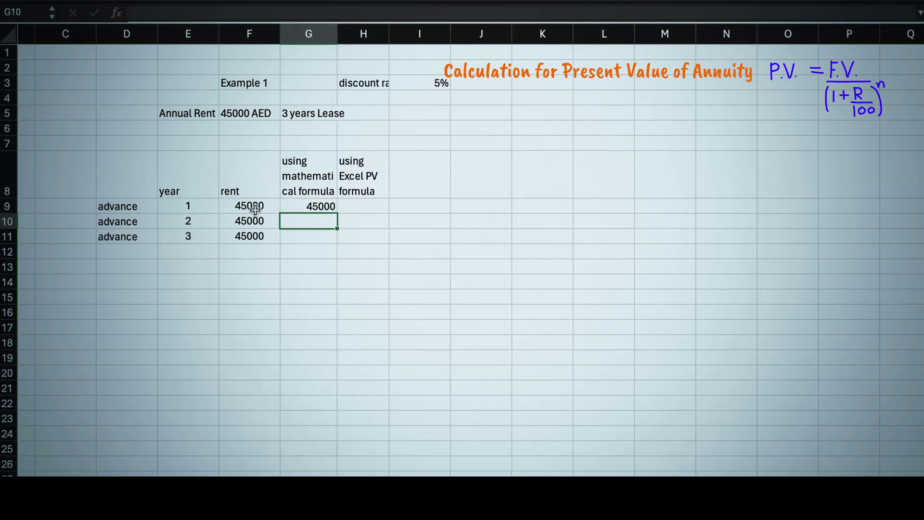
Discount year 2's rent with =F10/(1+I3)^1, giving 42857.143
{"action": "type", "text": "="}
{"action": "left_click", "coordinate": [249, 219]}
{"action": "type", "text": "/1+"}
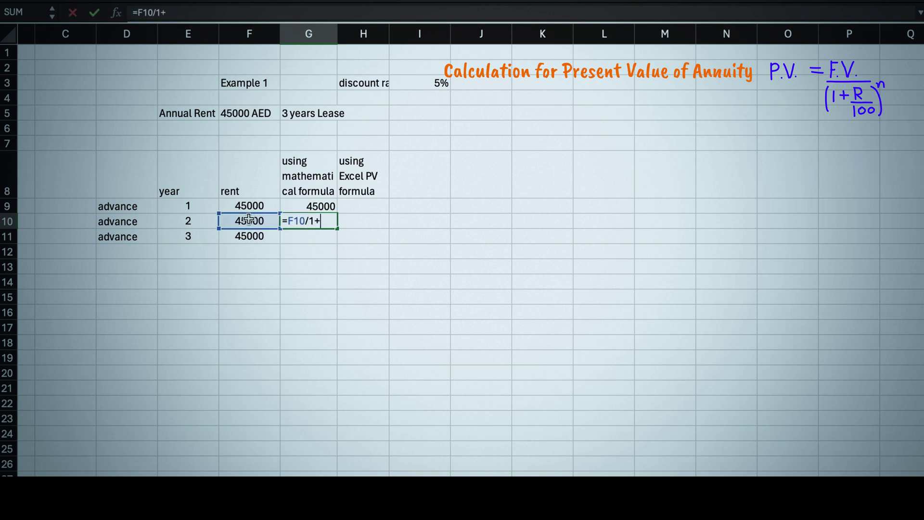
{"action": "key", "text": "BackSpace"}
{"action": "key", "text": "BackSpace"}
{"action": "type", "text": "(1+"}
{"action": "left_click", "coordinate": [434, 85]}
{"action": "type", "text": ")"}
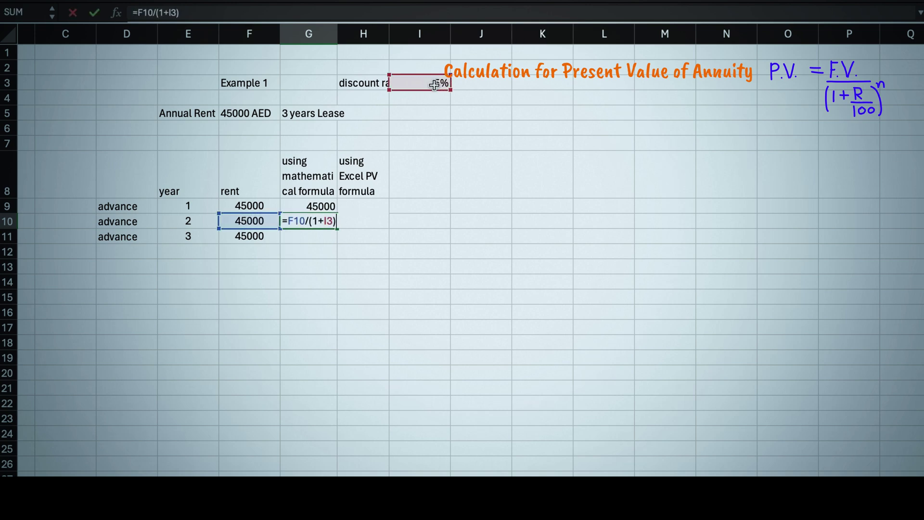
{"action": "type", "text": "^1"}
{"action": "key", "text": "Return"}
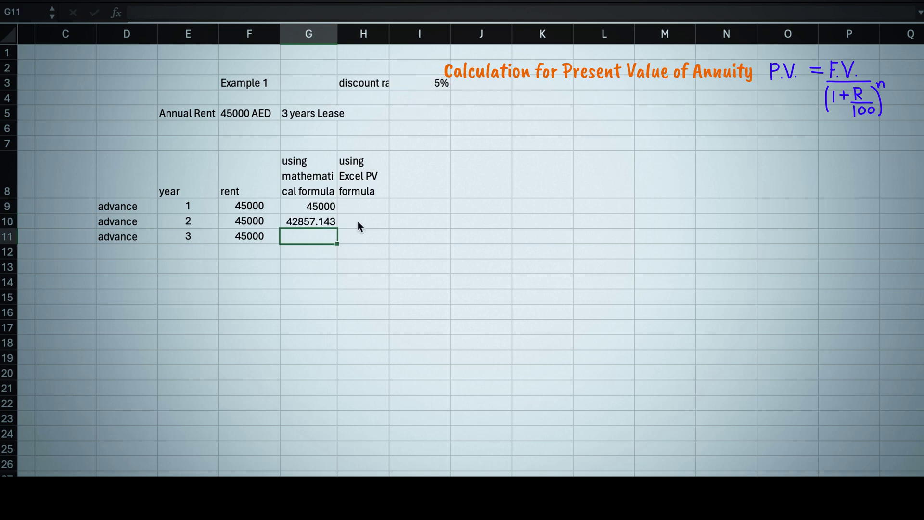
Discount year 3's rent by the 5% rate in I3, giving 40816.327
{"action": "type", "text": "="}
{"action": "left_click", "coordinate": [234, 236]}
{"action": "type", "text": "/"}
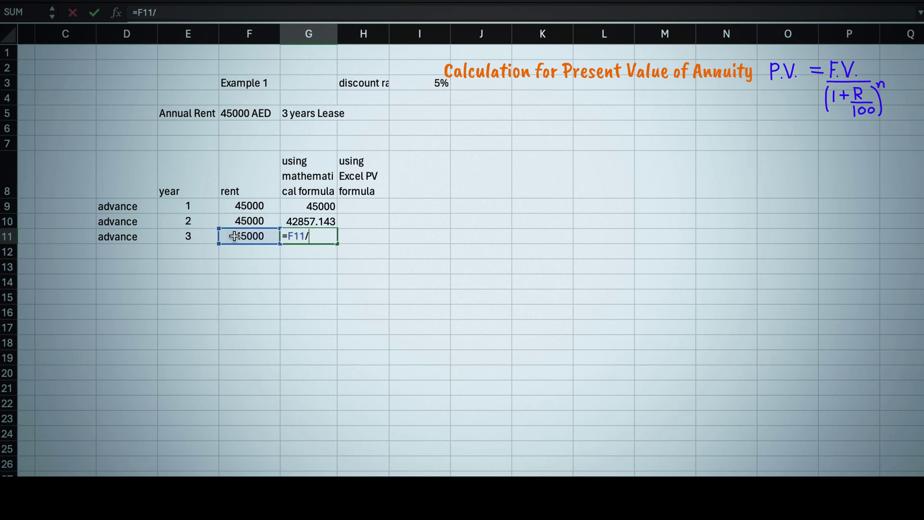
{"action": "type", "text": "(1+"}
{"action": "left_click", "coordinate": [438, 85]}
{"action": "type", "text": ")^2"}
{"action": "key", "text": "Return"}
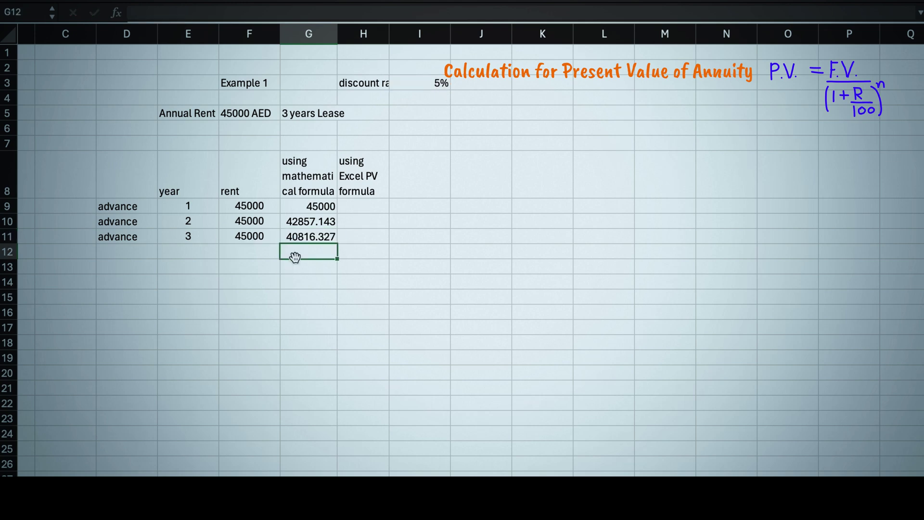
Compute year 2's value in H10 with a PV formula on I3 and F10, formatted as Number
{"action": "left_click", "coordinate": [355, 206]}
{"action": "type", "text": "="}
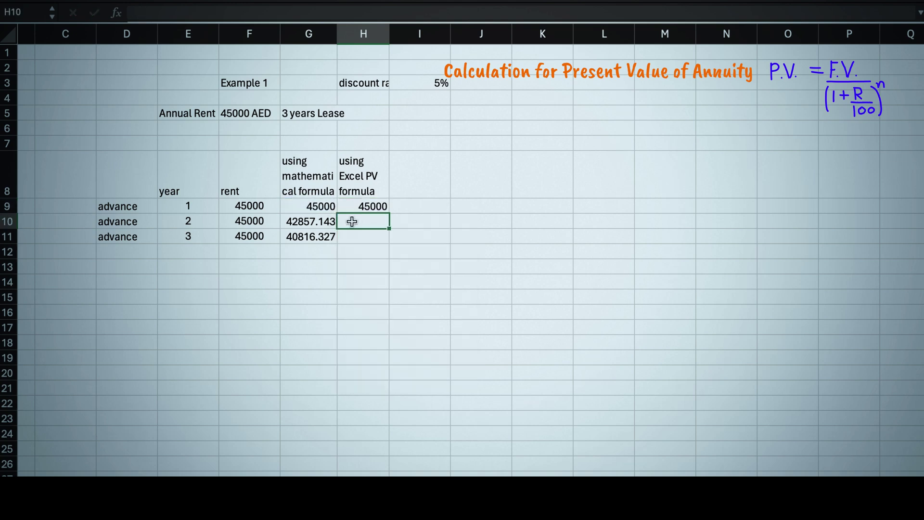
{"action": "type", "text": "=pv("}
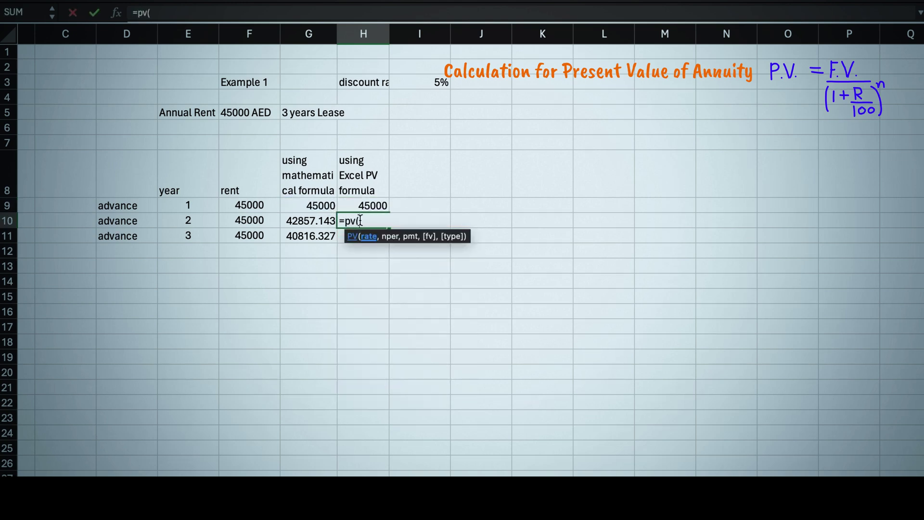
{"action": "left_click", "coordinate": [422, 80]}
{"action": "type", "text": ","}
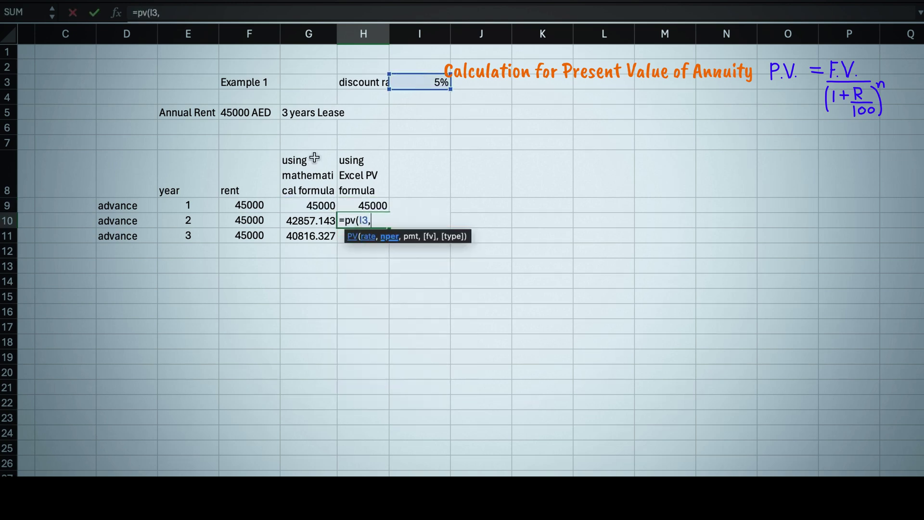
{"action": "type", "text": "1,0,-"}
{"action": "left_click", "coordinate": [248, 221]}
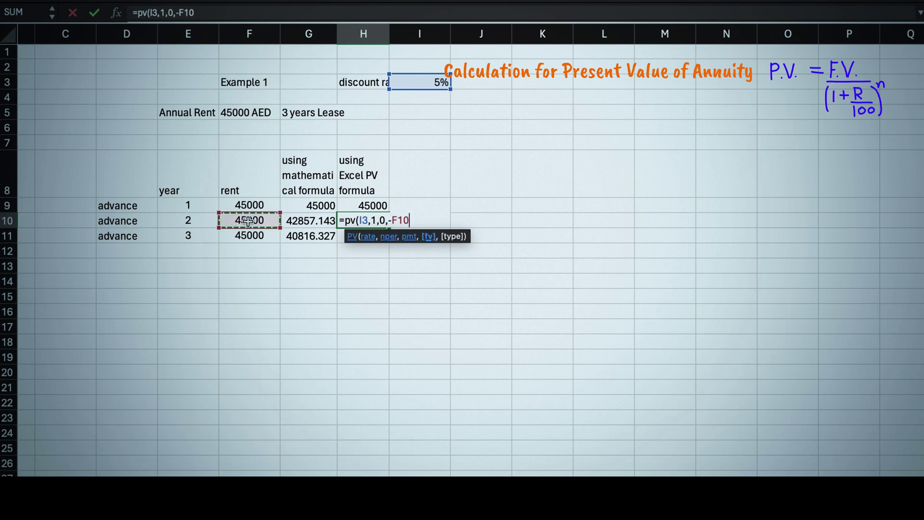
{"action": "type", "text": ",1"}
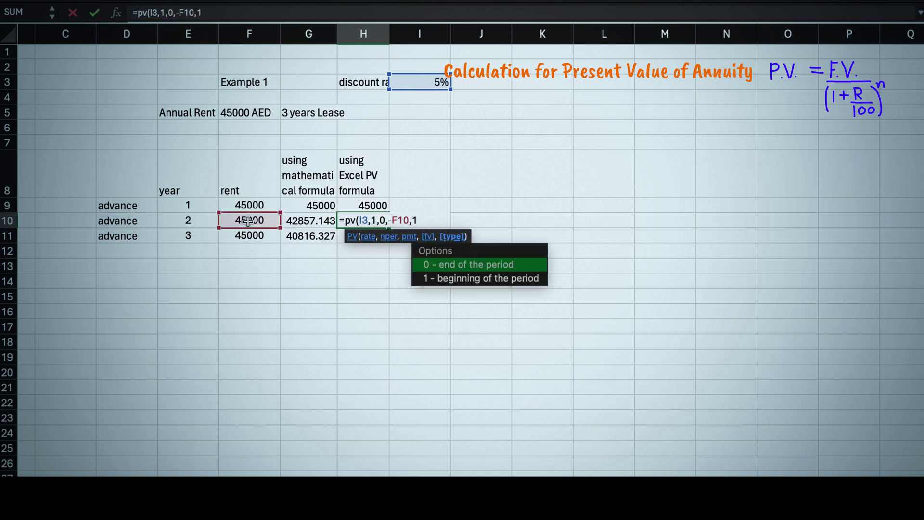
{"action": "key", "text": "Return"}
{"action": "double_click", "coordinate": [389, 33]}
{"action": "left_click", "coordinate": [399, 225]}
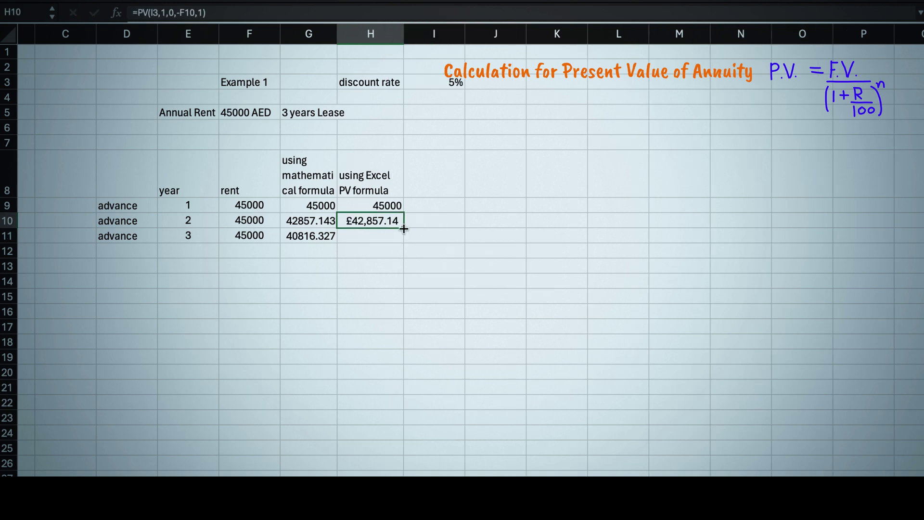
{"action": "left_click", "coordinate": [430, 3]}
{"action": "left_click", "coordinate": [429, 14]}
{"action": "left_click", "coordinate": [372, 237]}
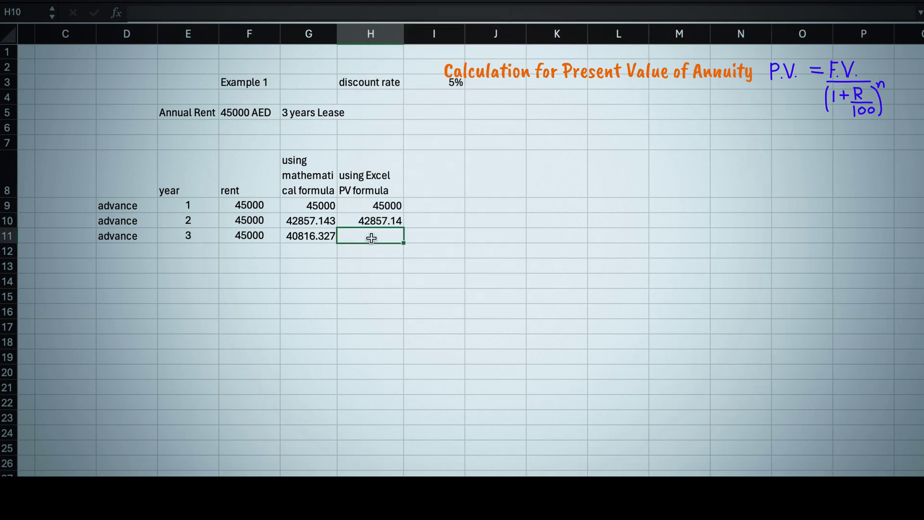
Compute year 3's value in H11 with =PV(I3,2,0,-F11,1)
{"action": "type", "text": "=pv("}
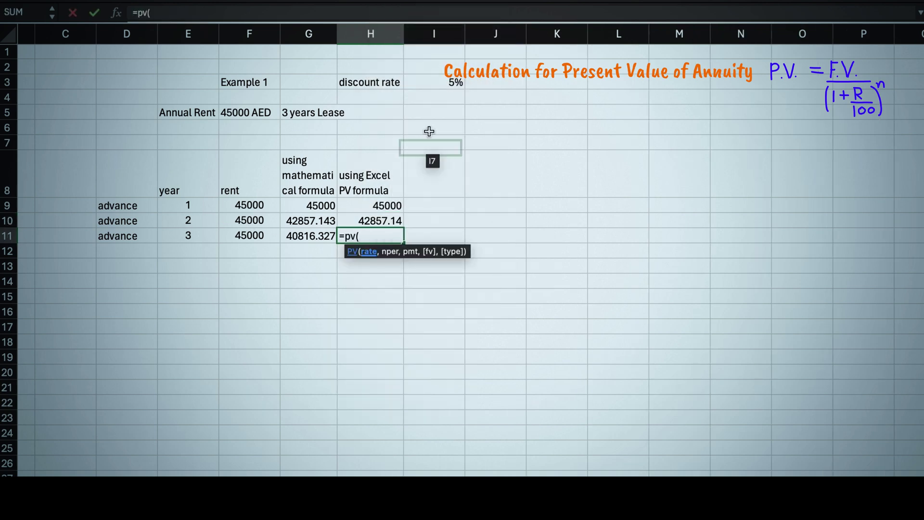
{"action": "left_click", "coordinate": [426, 82]}
{"action": "type", "text": ",2,"}
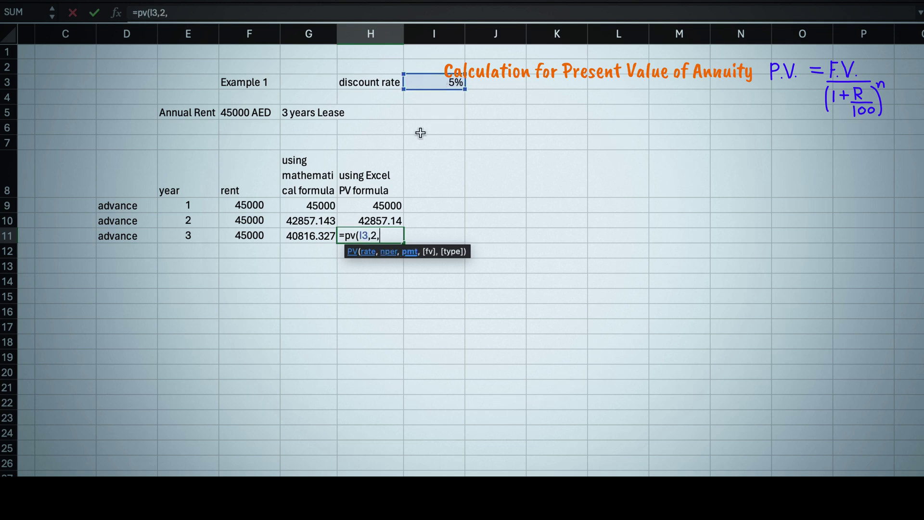
{"action": "type", "text": "0,-"}
{"action": "left_click", "coordinate": [249, 236]}
{"action": "type", "text": ",1)"}
{"action": "key", "text": "Return"}
{"action": "left_click", "coordinate": [380, 236]}
{"action": "left_click", "coordinate": [453, 6]}
{"action": "left_click", "coordinate": [521, 293]}
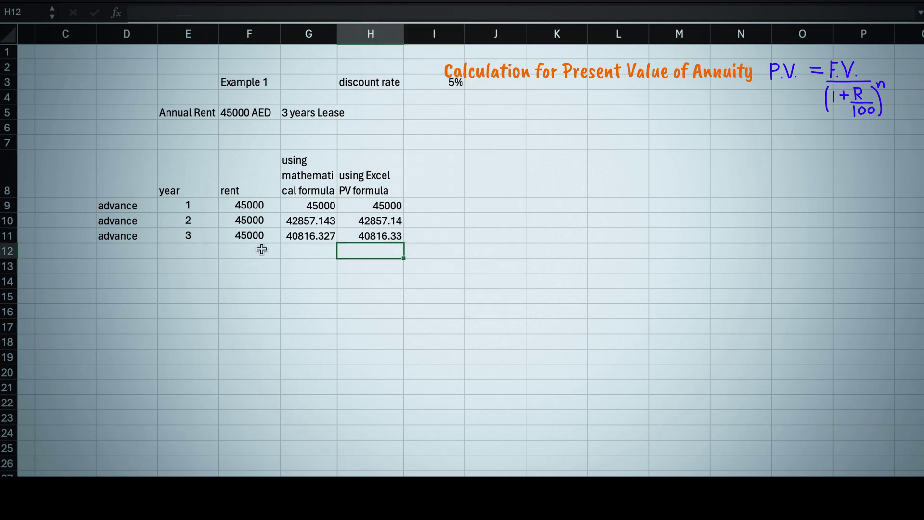
Total G9:G11 and H9:H11 with SUM formulas in row 12
{"action": "left_click", "coordinate": [305, 249]}
{"action": "type", "text": "=sum("}
{"action": "left_click_drag", "start_coordinate": [315, 205], "coordinate": [309, 234]}
{"action": "key", "text": "Return"}
{"action": "left_click", "coordinate": [390, 251]}
{"action": "type", "text": "=sum("}
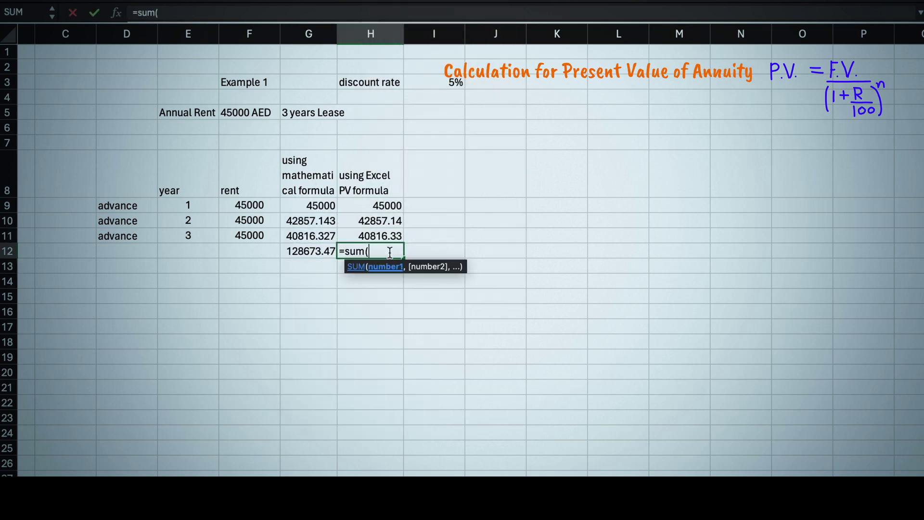
{"action": "left_click_drag", "start_coordinate": [380, 205], "coordinate": [390, 239]}
{"action": "key", "text": "Return"}
{"action": "left_click", "coordinate": [496, 294]}
Shade the comparison table G8:H12 light blue
{"action": "left_click_drag", "start_coordinate": [303, 174], "coordinate": [370, 243]}
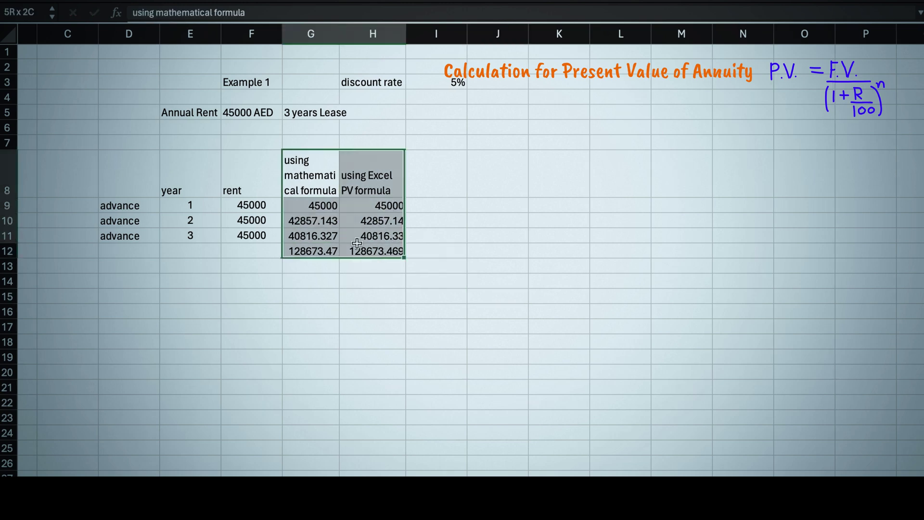
{"action": "left_click", "coordinate": [255, 13]}
{"action": "left_click", "coordinate": [256, 70]}
{"action": "left_click", "coordinate": [477, 250]}
{"action": "left_click", "coordinate": [186, 278]}
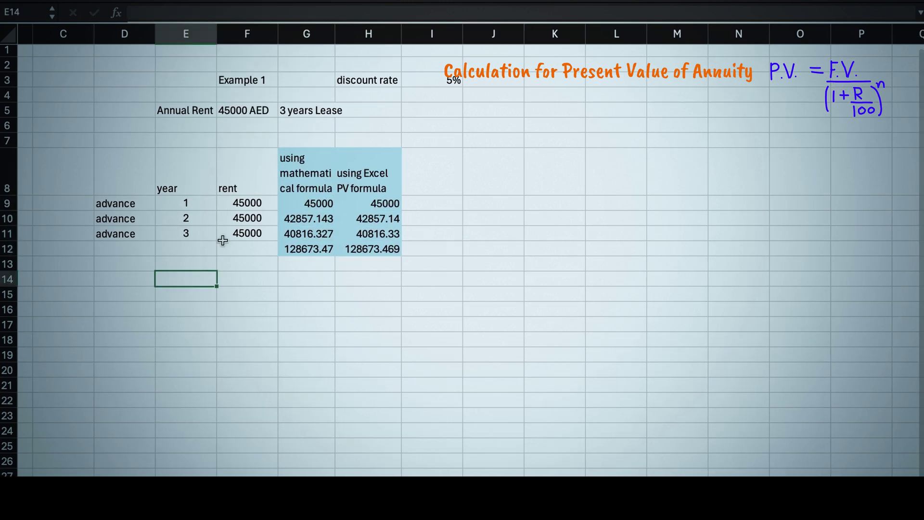
{"action": "left_click_drag", "start_coordinate": [243, 203], "coordinate": [235, 230]}
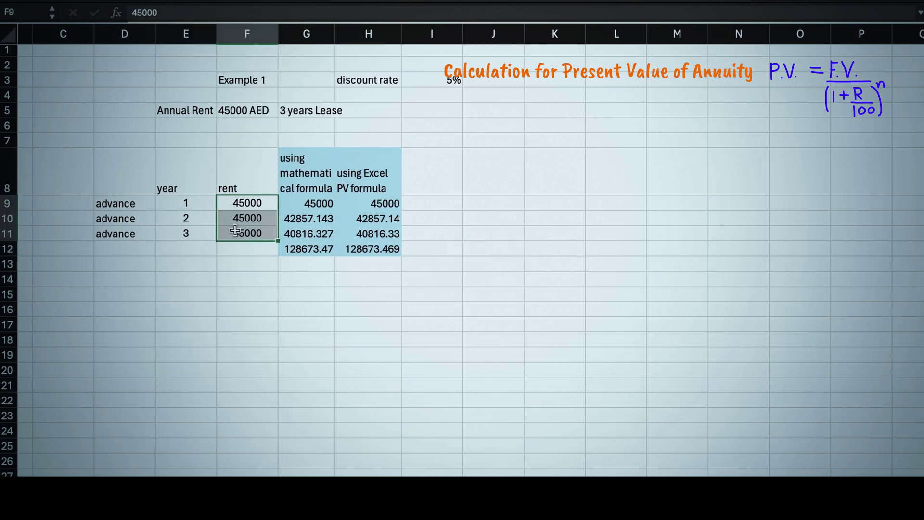
Label D13 'using PV of annunity' and enter a PV formula on I3, 3 periods, 45000 in F13
{"action": "left_click", "coordinate": [226, 281]}
{"action": "left_click", "coordinate": [137, 265]}
{"action": "type", "text": "using"}
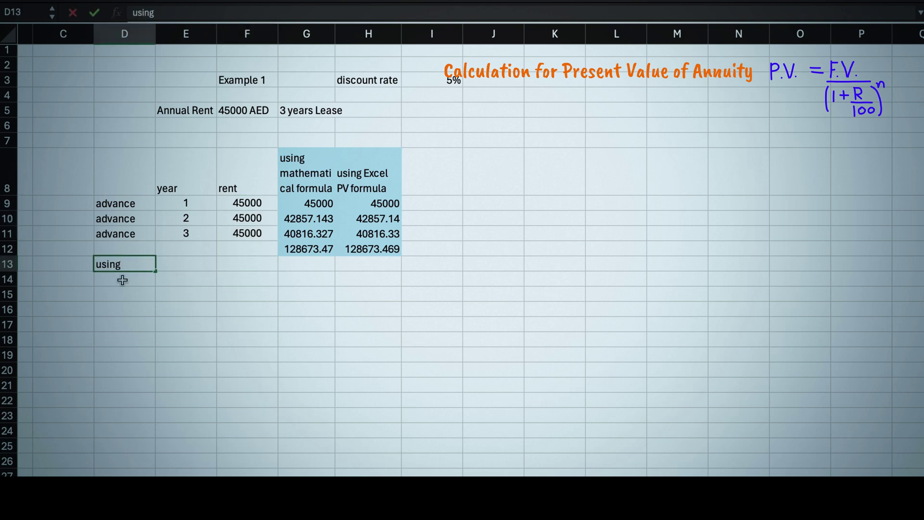
{"action": "type", "text": " PV of annunity"}
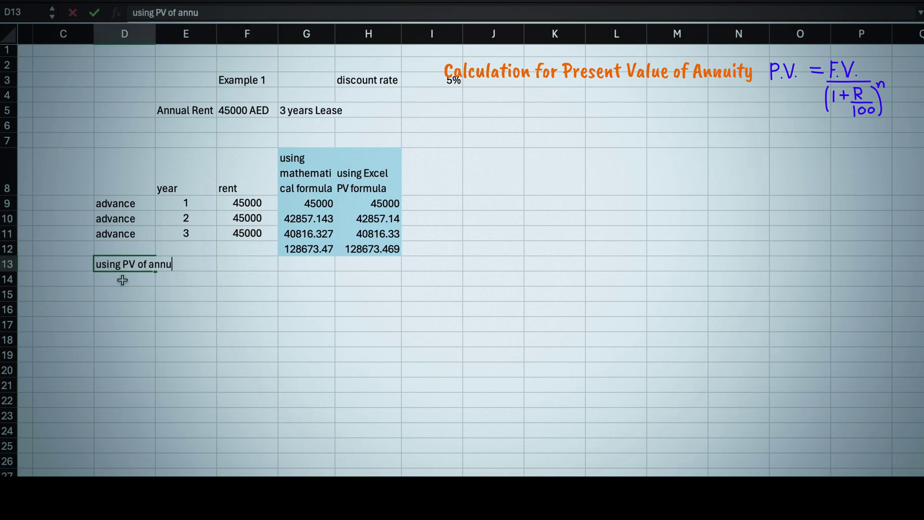
{"action": "left_click", "coordinate": [235, 262]}
{"action": "type", "text": "=PV("}
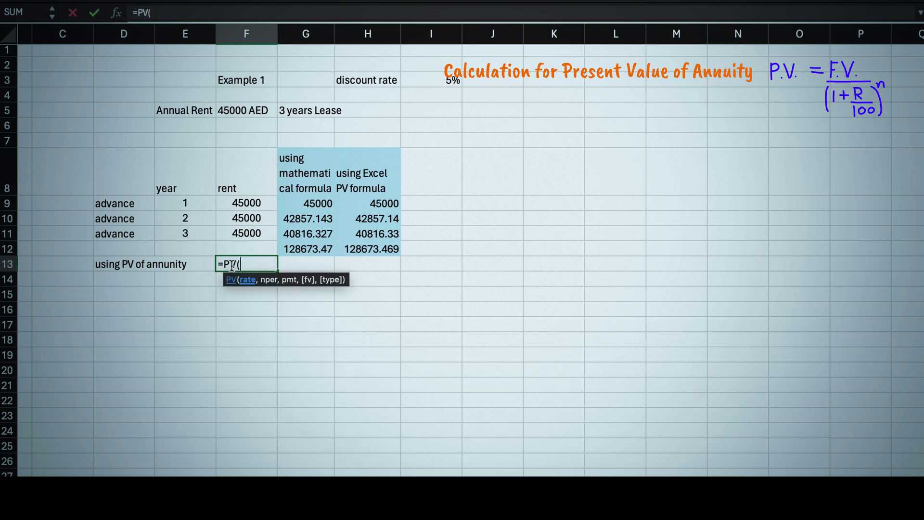
{"action": "left_click", "coordinate": [443, 78]}
{"action": "type", "text": ",3,"}
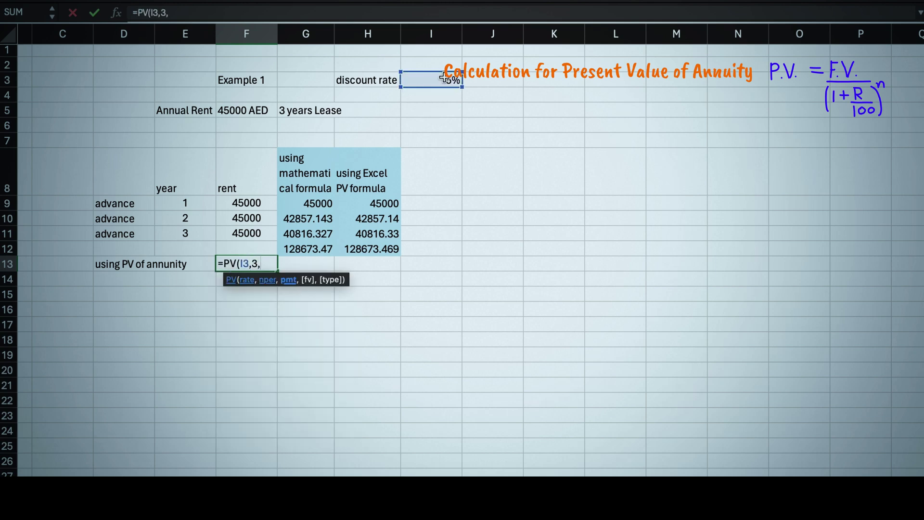
{"action": "type", "text": "45000"}
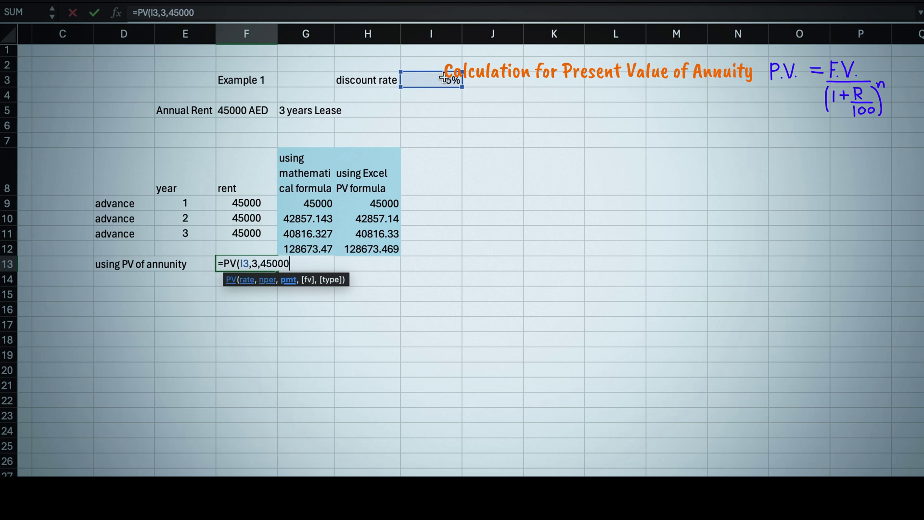
{"action": "type", "text": ",0"}
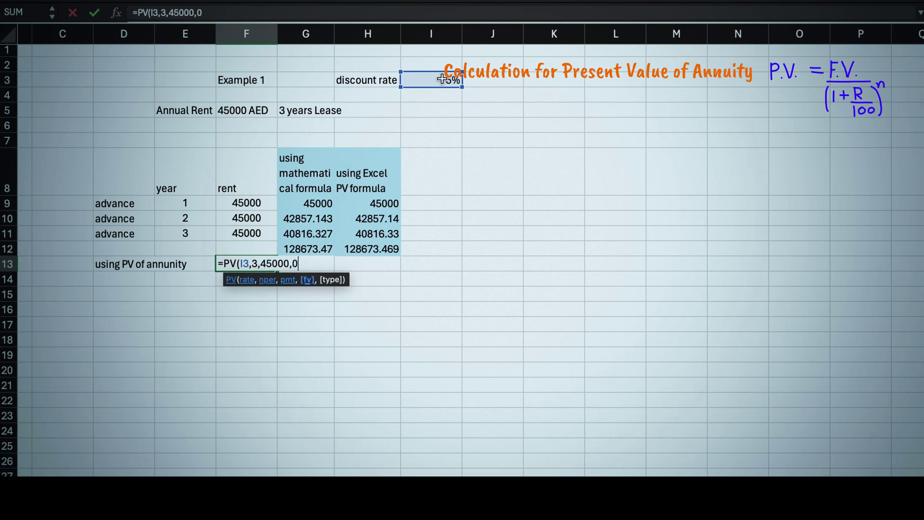
{"action": "type", "text": ",1)"}
{"action": "key", "text": "ctrl+Return"}
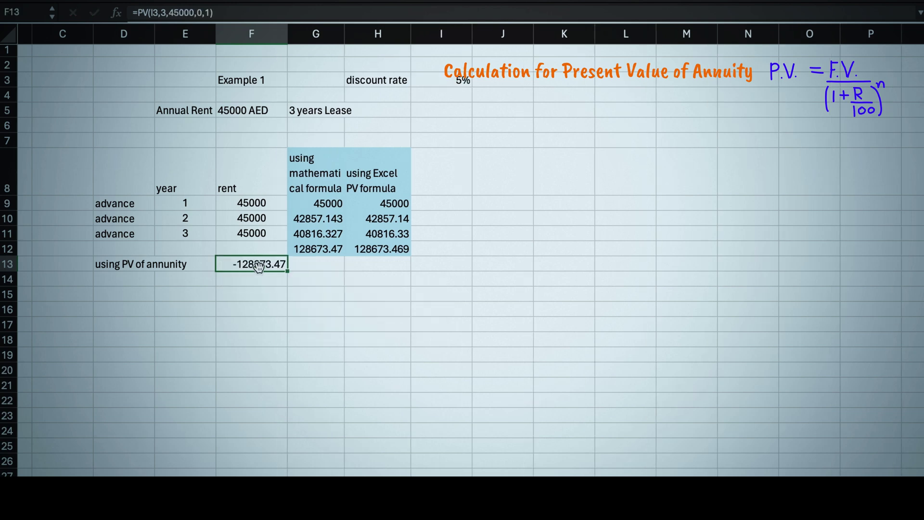
Make the payment -45000 so the annuity PV shows a positive 128673.47
{"action": "double_click", "coordinate": [255, 261]}
{"action": "key", "text": "Escape"}
{"action": "double_click", "coordinate": [241, 264]}
{"action": "left_click", "coordinate": [262, 264]}
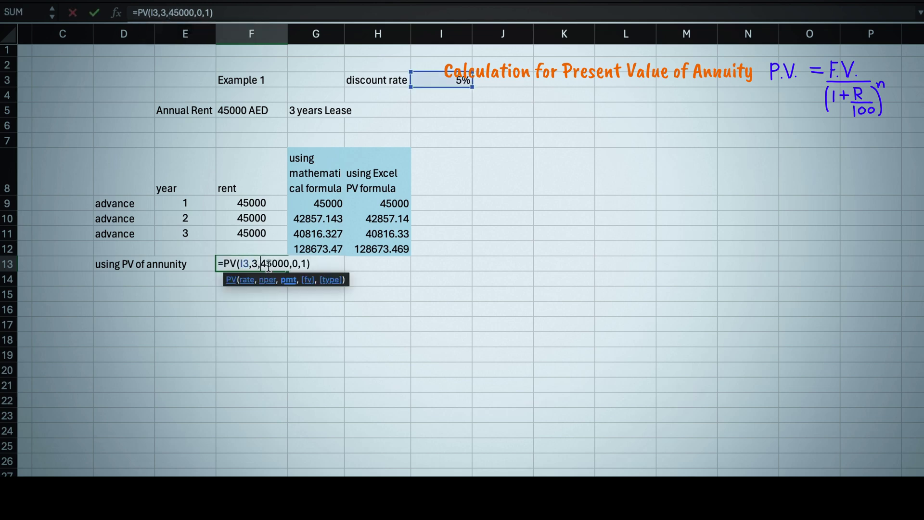
{"action": "type", "text": "-"}
{"action": "key", "text": "ctrl+Return"}
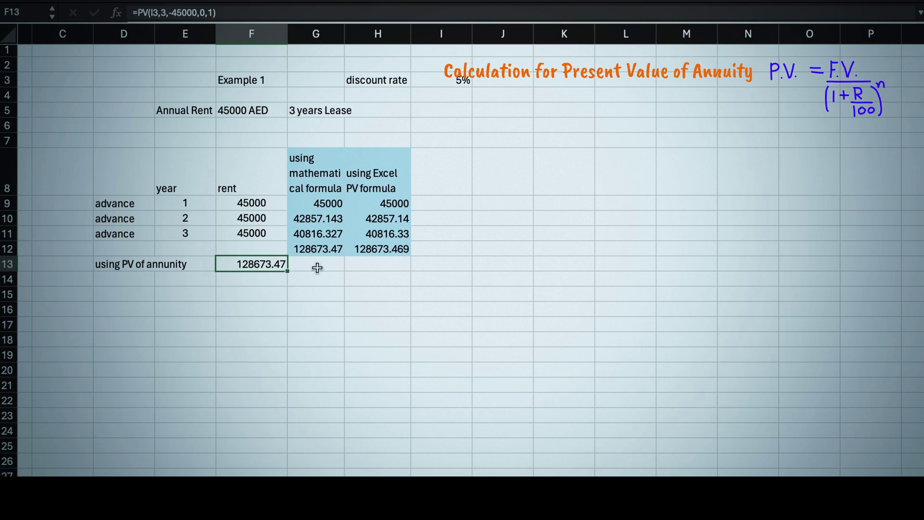
Shade F13 light orange and bold the D13 label
{"action": "left_click", "coordinate": [207, 1]}
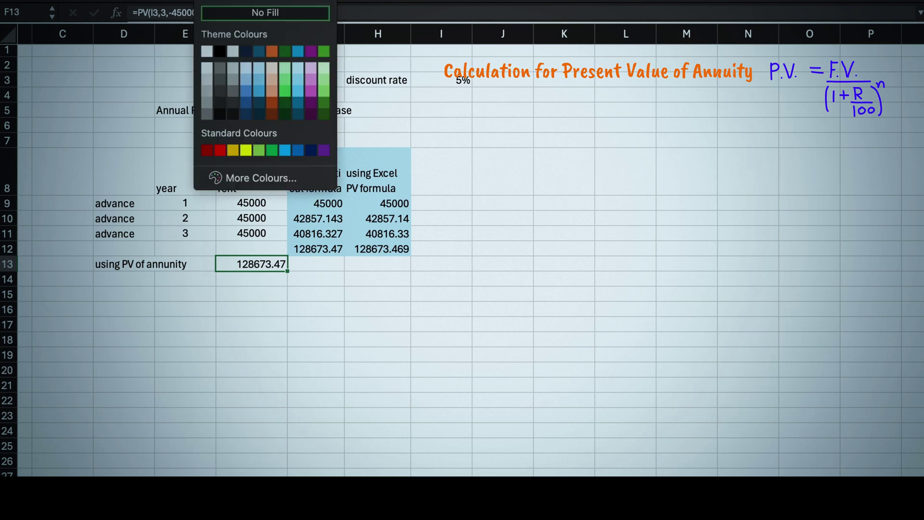
{"action": "left_click", "coordinate": [272, 80]}
{"action": "left_click", "coordinate": [359, 307]}
{"action": "left_click", "coordinate": [260, 266]}
{"action": "left_click", "coordinate": [320, 306]}
{"action": "left_click", "coordinate": [109, 266]}
{"action": "key", "text": "ctrl+b"}
{"action": "left_click", "coordinate": [383, 334]}
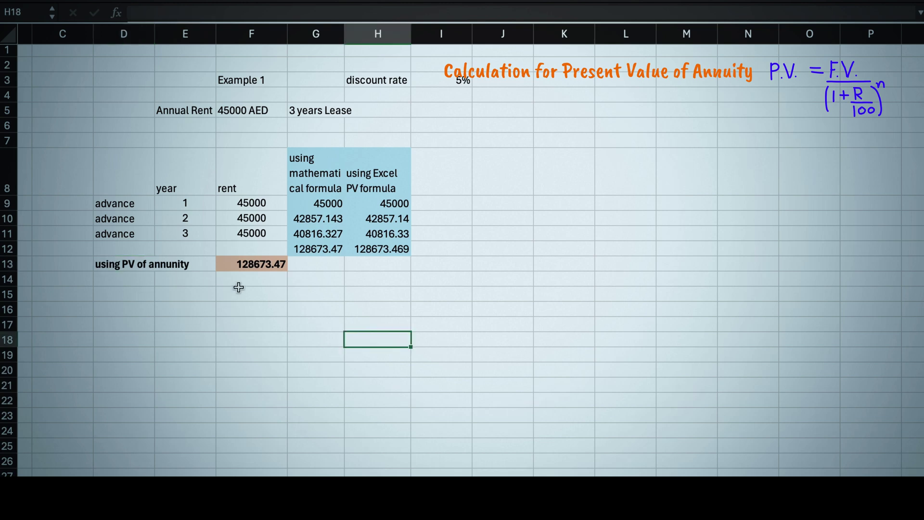
Type the comparison heading 'Annual Rent', 'vs', 'Monthly rent' across D15:F15, with '?' in G15
{"action": "scroll", "coordinate": [308, 294], "scroll_direction": "down", "scroll_amount": 1}
{"action": "left_click", "coordinate": [87, 282]}
{"action": "type", "text": "A"}
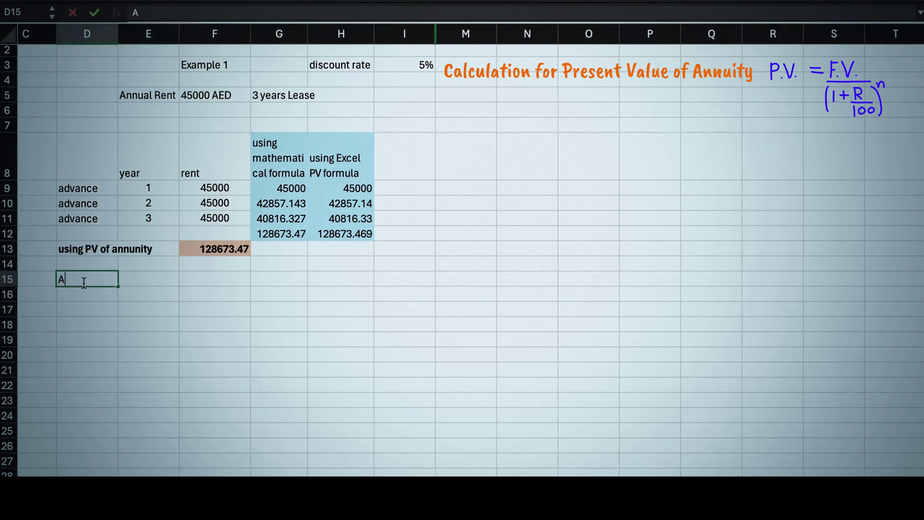
{"action": "type", "text": "nnual Rent"}
{"action": "left_click", "coordinate": [151, 278]}
{"action": "type", "text": "vs"}
{"action": "left_click", "coordinate": [206, 279]}
{"action": "type", "text": "Monthly rent"}
{"action": "key", "text": "BackSpace"}
{"action": "type", "text": "t"}
{"action": "left_click", "coordinate": [346, 276]}
{"action": "left_click", "coordinate": [262, 279]}
{"action": "type", "text": "?"}
{"action": "left_click", "coordinate": [208, 315]}
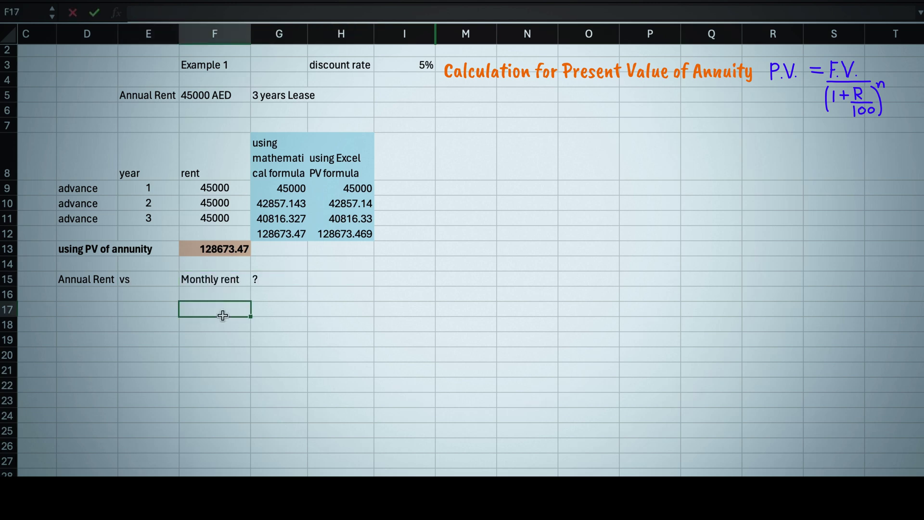
{"action": "left_click", "coordinate": [79, 306]}
Color the D15:F15 comparison heading text red
{"action": "left_click", "coordinate": [63, 278]}
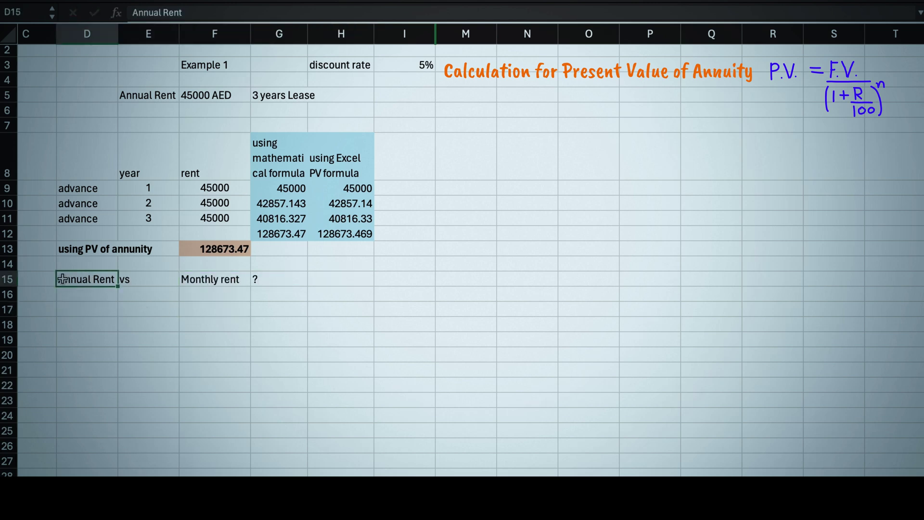
{"action": "left_click_drag", "start_coordinate": [63, 279], "coordinate": [226, 279]}
{"action": "left_click", "coordinate": [233, 4]}
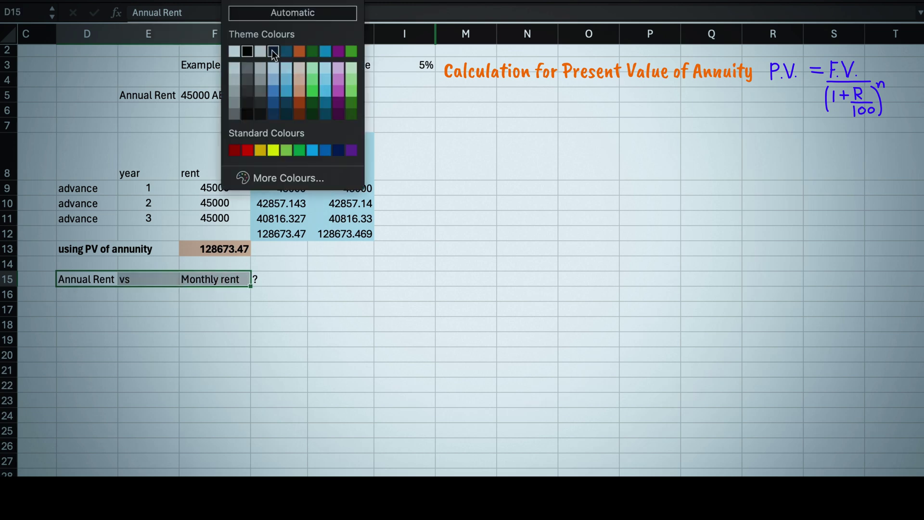
{"action": "left_click", "coordinate": [247, 151]}
Add a 'Monthly Rent' label in D17 with =45000/12 (3750) in F17
{"action": "left_click", "coordinate": [87, 310]}
{"action": "type", "text": "Monthly "}
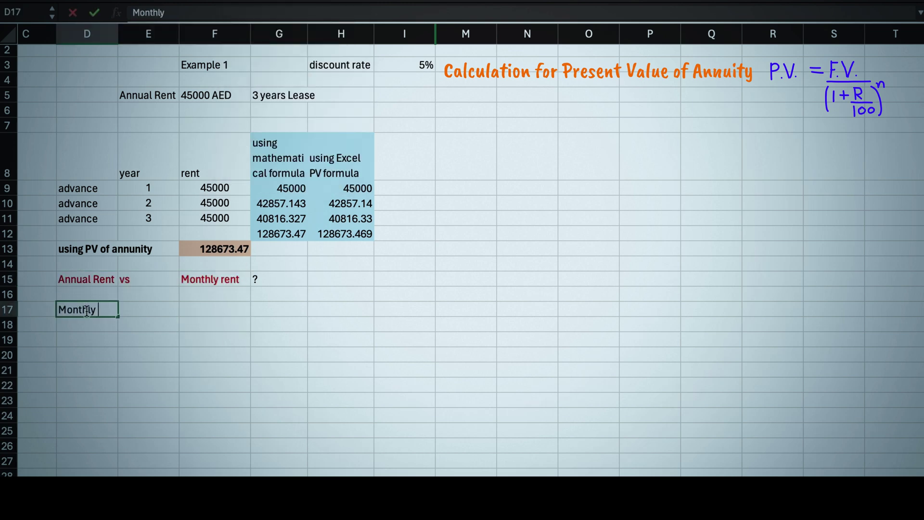
{"action": "type", "text": "Rent"}
{"action": "left_click", "coordinate": [255, 312]}
{"action": "left_click", "coordinate": [200, 311]}
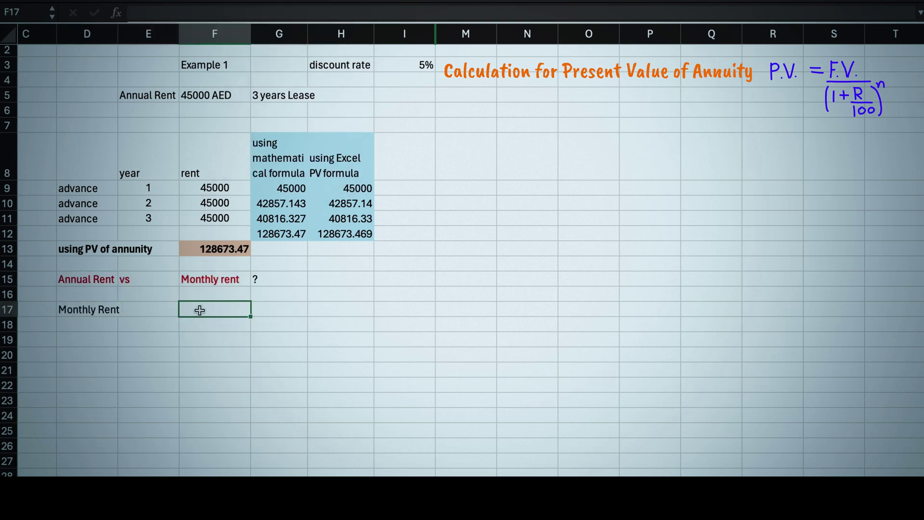
{"action": "type", "text": "=45000/12"}
{"action": "key", "text": "Return"}
{"action": "key", "text": "Up"}
Add a bold 'using PV of annuity' label in D19
{"action": "left_click", "coordinate": [86, 339]}
{"action": "type", "text": "using PV of annuity"}
{"action": "key", "text": "Return"}
{"action": "left_click", "coordinate": [86, 339]}
{"action": "key", "text": "ctrl+b"}
{"action": "left_click", "coordinate": [215, 358]}
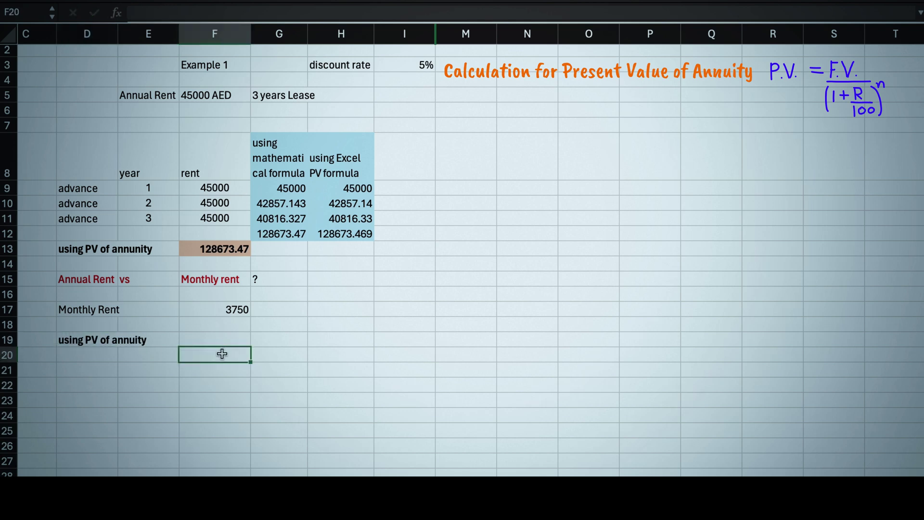
Enter =PV(I3/12,3*12,-F17,0,1) in F19 for the monthly rent's present value
{"action": "left_click", "coordinate": [216, 339]}
{"action": "type", "text": "=pv"}
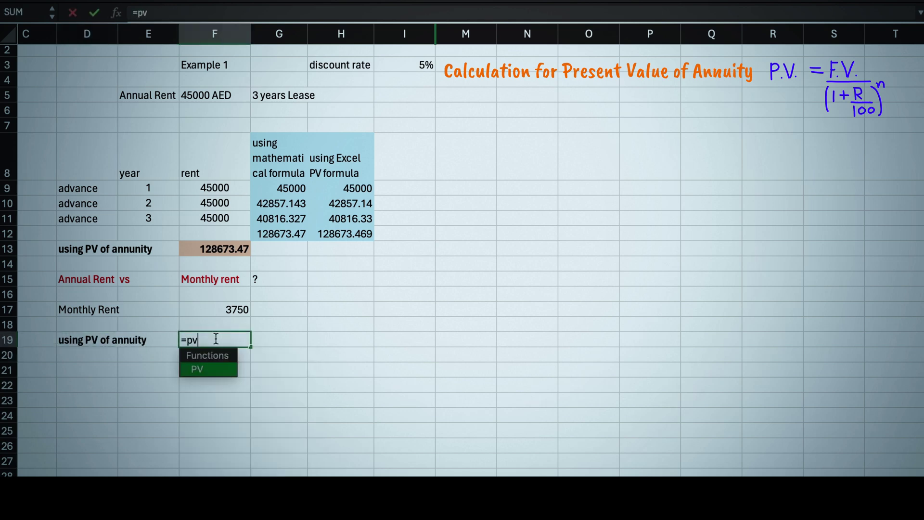
{"action": "type", "text": "("}
{"action": "left_click", "coordinate": [415, 65]}
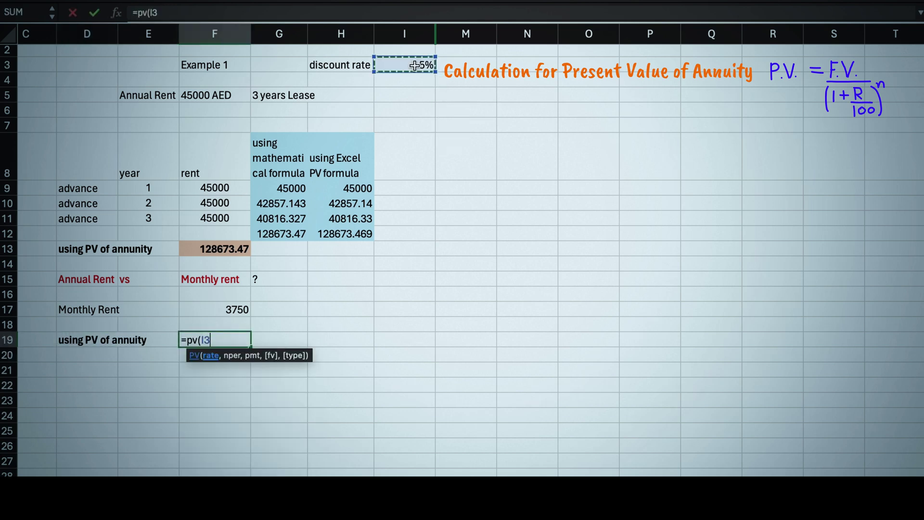
{"action": "type", "text": "/12"}
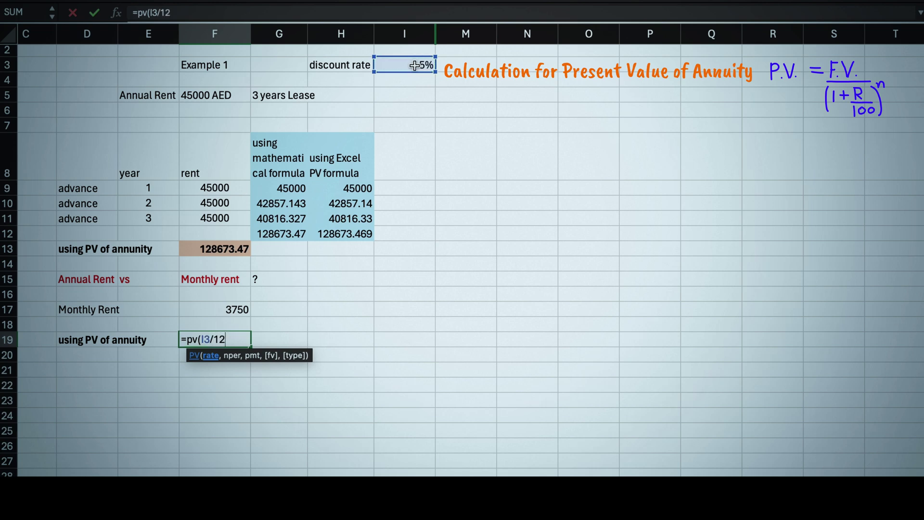
{"action": "type", "text": ","}
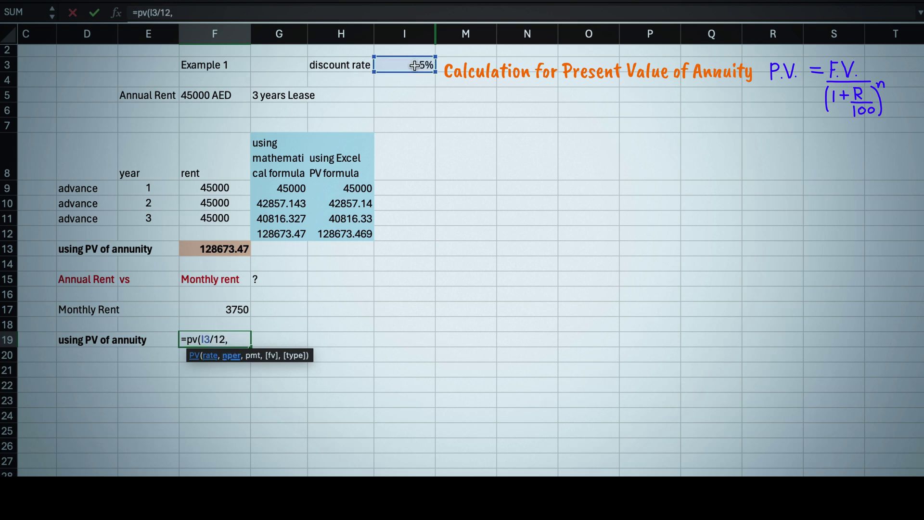
{"action": "type", "text": "3*12,-"}
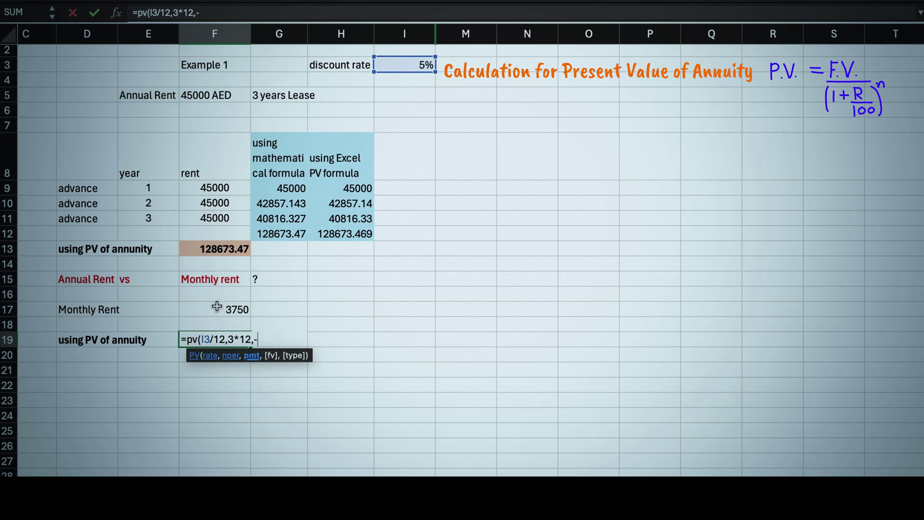
{"action": "left_click", "coordinate": [216, 308]}
{"action": "type", "text": ",0,1)"}
{"action": "key", "text": "Return"}
Format the 125642.72 result as a bold Number and unhide columns J–L
{"action": "left_click", "coordinate": [218, 342]}
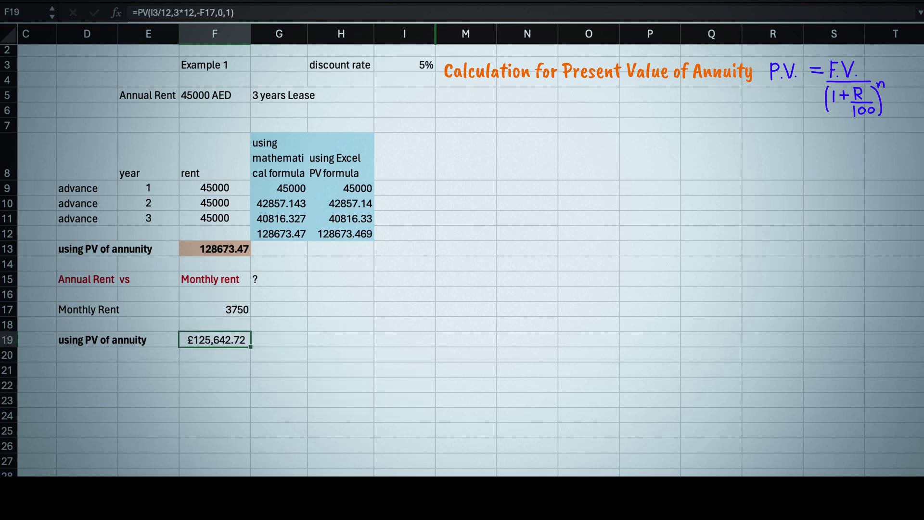
{"action": "left_click", "coordinate": [444, 21]}
{"action": "key", "text": "ctrl+b"}
{"action": "left_click_drag", "start_coordinate": [435, 33], "coordinate": [436, 34]}
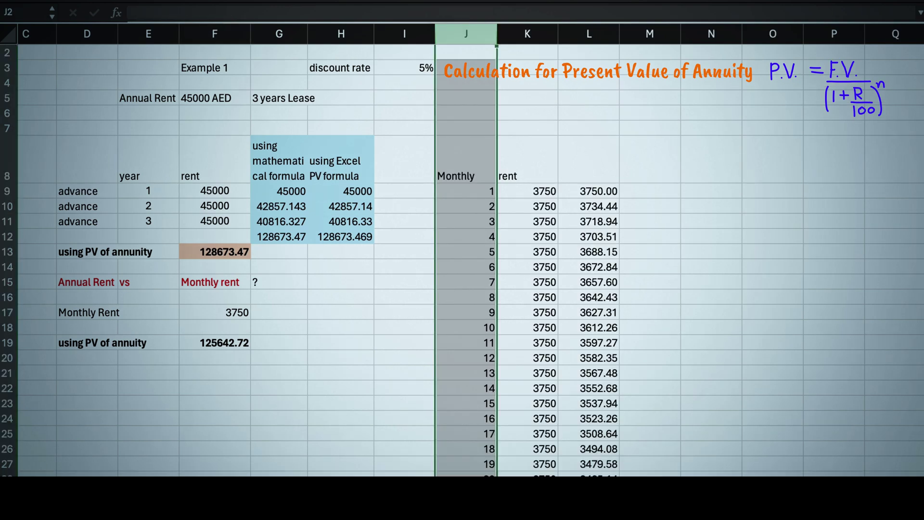
Total the discounted monthly rents in M9 with =SUM(L9:L44), giving 125642.72
{"action": "scroll", "coordinate": [695, 427], "scroll_direction": "down", "scroll_amount": 3}
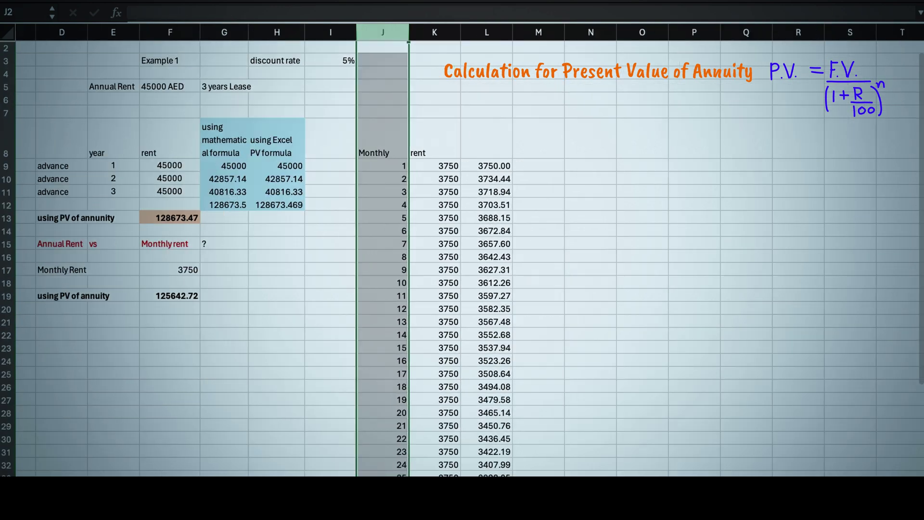
{"action": "left_click", "coordinate": [443, 71]}
{"action": "scroll", "coordinate": [501, 85], "scroll_direction": "up", "scroll_amount": 1}
{"action": "left_click", "coordinate": [501, 72]}
{"action": "type", "text": "=sum("}
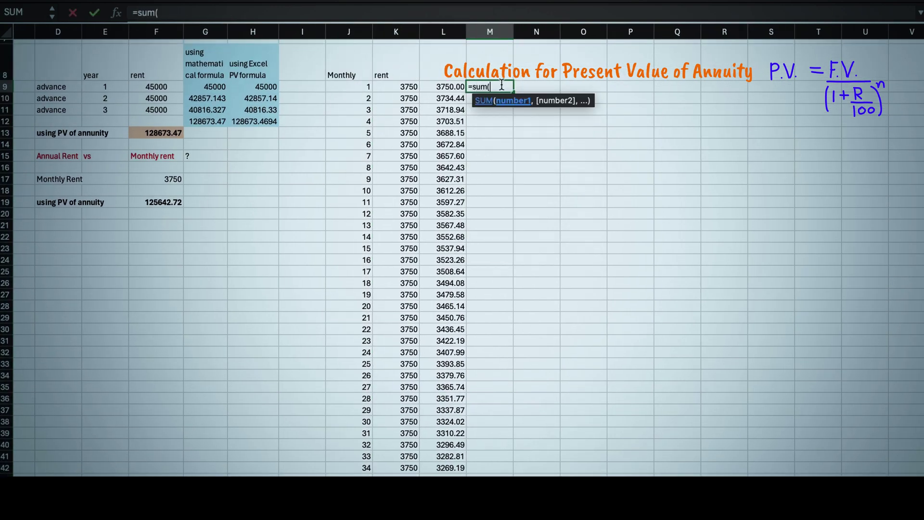
{"action": "left_click_drag", "start_coordinate": [443, 87], "coordinate": [450, 486]}
{"action": "key", "text": "Return"}
Shade the F19 and M9 present-value results light green
{"action": "left_click", "coordinate": [494, 86]}
{"action": "left_click", "coordinate": [158, 202]}
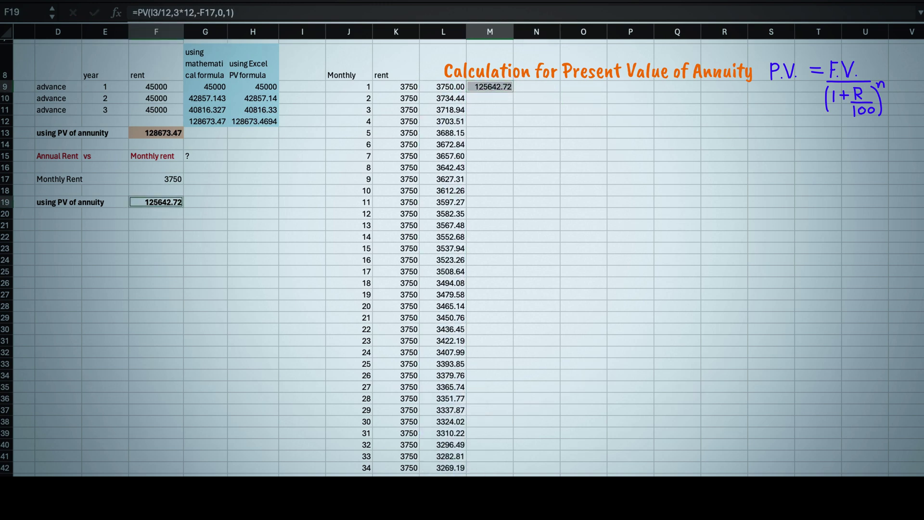
{"action": "left_click", "coordinate": [199, 1]}
{"action": "left_click", "coordinate": [323, 70]}
{"action": "left_click", "coordinate": [536, 164]}
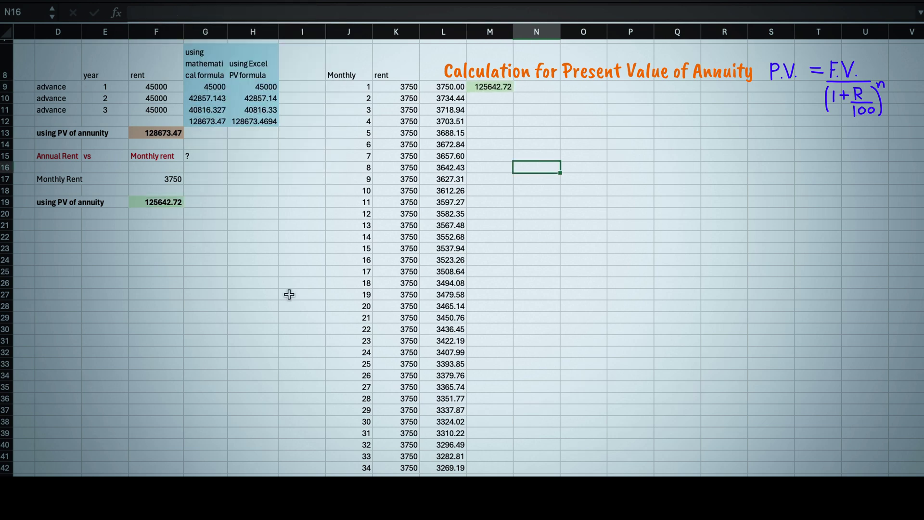
{"action": "left_click", "coordinate": [349, 340]}
{"action": "scroll", "coordinate": [197, 271], "scroll_direction": "up", "scroll_amount": 5}
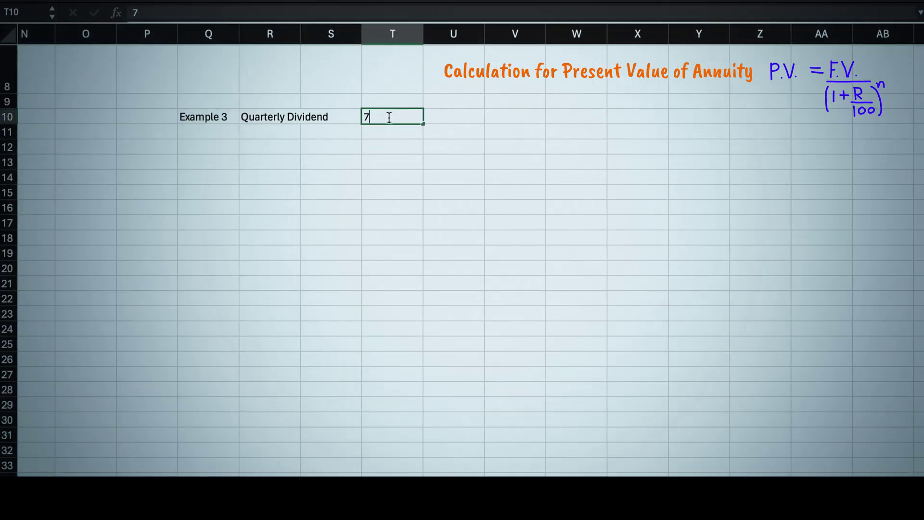
Enter the 70AED dividend amount and the '3 years' period in U10
{"action": "type", "text": "AED"}
{"action": "left_click", "coordinate": [330, 135]}
{"action": "left_click", "coordinate": [448, 102]}
{"action": "left_click", "coordinate": [443, 117]}
{"action": "type", "text": "3 years"}
{"action": "key", "text": "Return"}
{"action": "key", "text": "Return"}
Add a 'total received' label in R12 with =70*4*3 (840) in T12
{"action": "left_click", "coordinate": [268, 146]}
{"action": "type", "text": "total received"}
{"action": "left_click", "coordinate": [392, 147]}
{"action": "type", "text": "=70*4*3"}
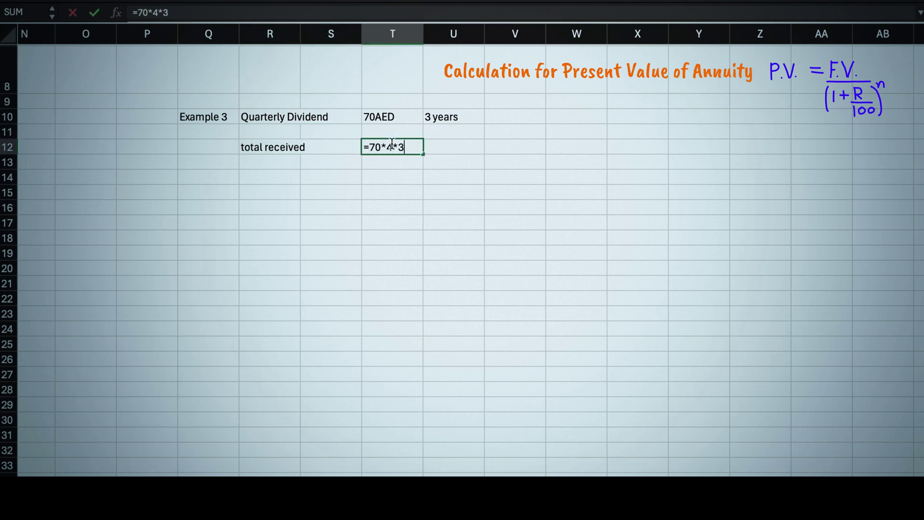
{"action": "key", "text": "ctrl+Return"}
Label R15 'Presetnt Value using annuity formula' and enter =PV(0.05/4,3*4,-70,0,1) in U15
{"action": "left_click", "coordinate": [266, 192]}
{"action": "type", "text": "Presetnt Value using annuity formula"}
{"action": "left_click", "coordinate": [414, 235]}
{"action": "left_click", "coordinate": [457, 197]}
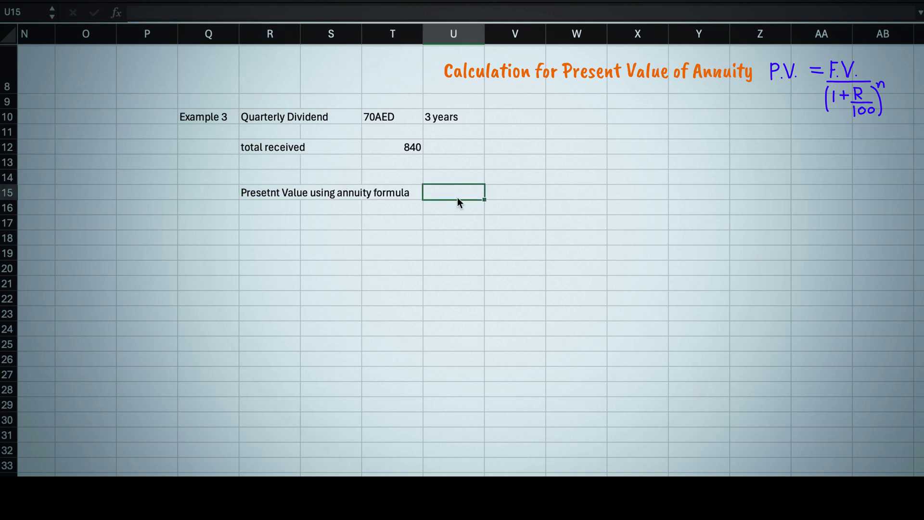
{"action": "type", "text": "=pv"}
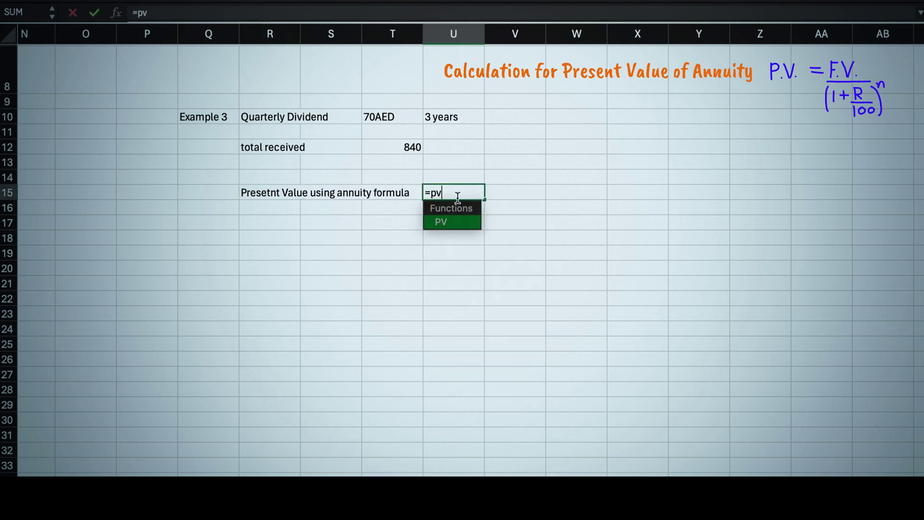
{"action": "type", "text": "(0.05"}
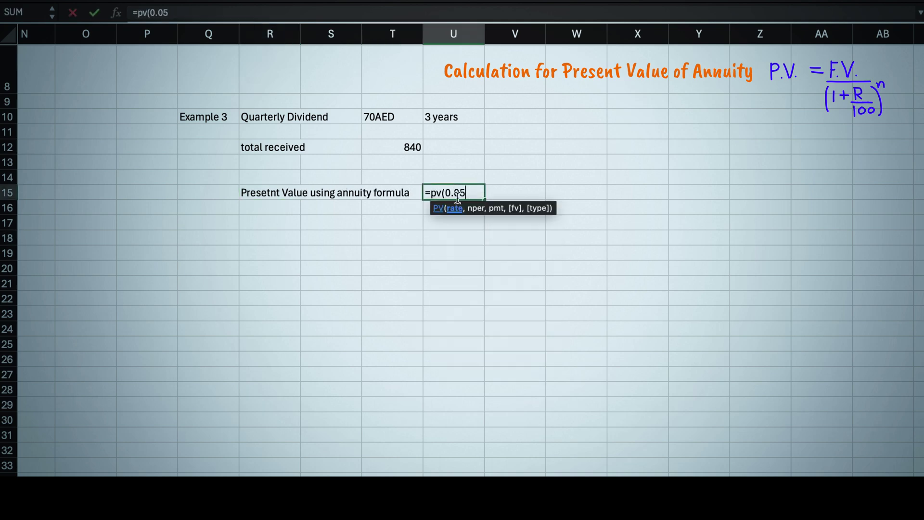
{"action": "type", "text": "/4,3*4,-70,0,"}
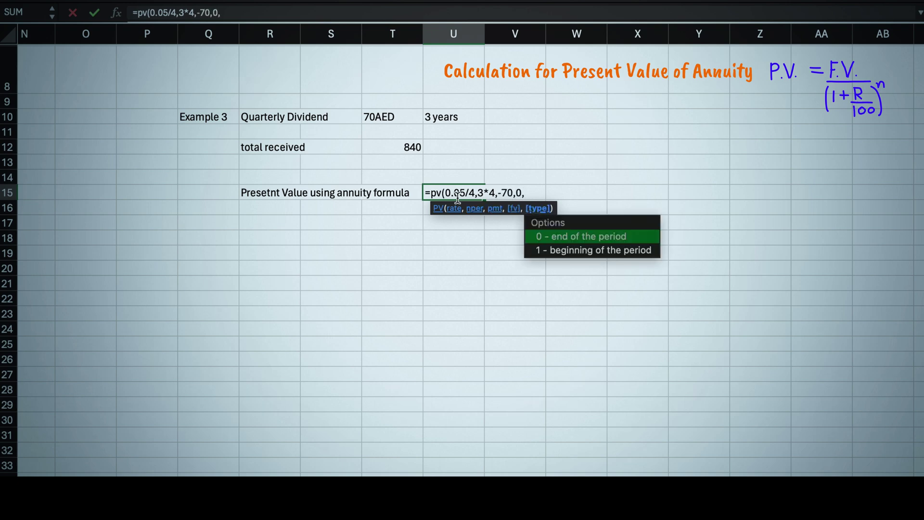
{"action": "type", "text": "1)"}
{"action": "key", "text": "Return"}
Format the 785.25 dividend present value as Number
{"action": "left_click", "coordinate": [454, 181]}
{"action": "left_click", "coordinate": [455, 193]}
{"action": "left_click", "coordinate": [455, 5]}
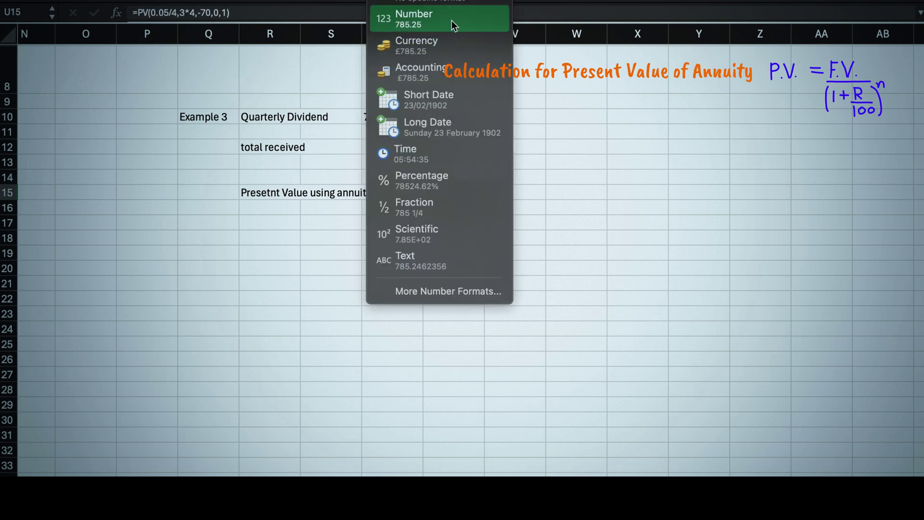
{"action": "left_click", "coordinate": [452, 20]}
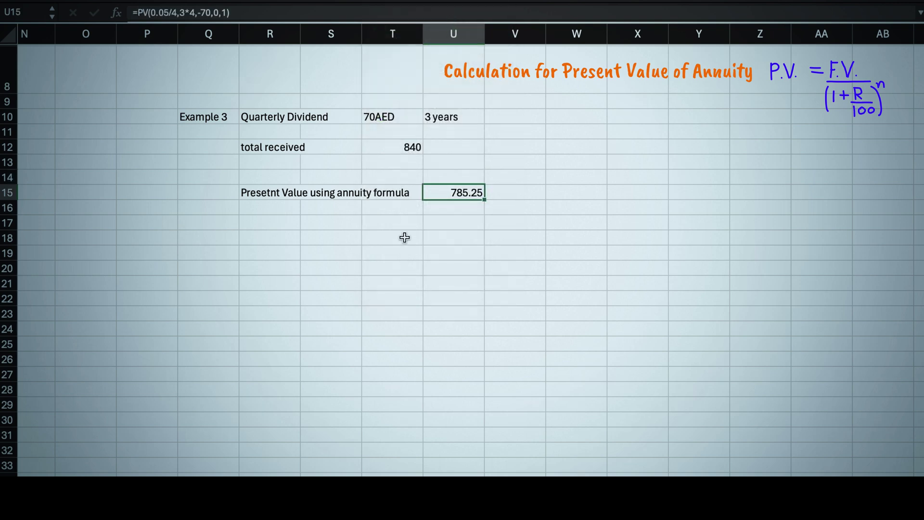
Make the R15 present value label bold
{"action": "scroll", "coordinate": [499, 268], "scroll_direction": "left", "scroll_amount": 5}
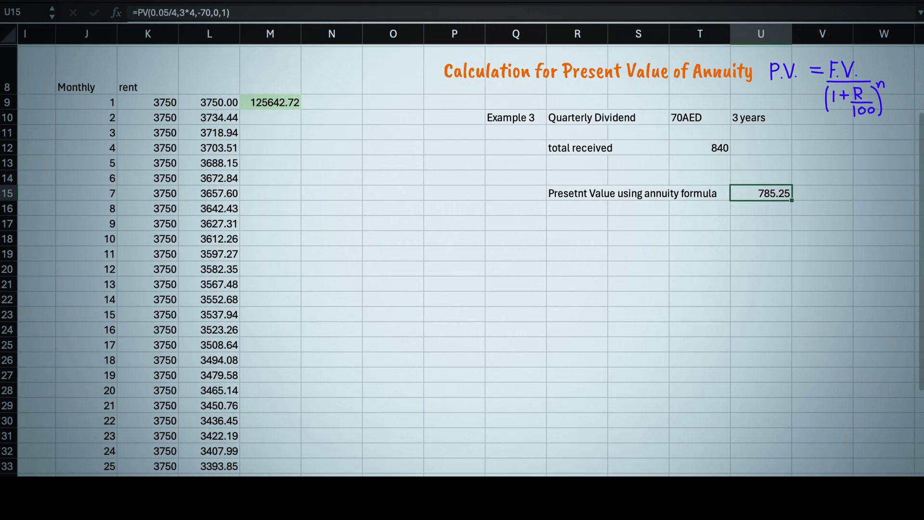
{"action": "scroll", "coordinate": [499, 268], "scroll_direction": "down", "scroll_amount": 1}
{"action": "left_click", "coordinate": [529, 176]}
{"action": "key", "text": "ctrl+b"}
Select D8:U44 to review all three examples side by side
{"action": "scroll", "coordinate": [495, 396], "scroll_direction": "down", "scroll_amount": 1}
{"action": "scroll", "coordinate": [495, 396], "scroll_direction": "left", "scroll_amount": 7}
{"action": "scroll", "coordinate": [497, 399], "scroll_direction": "right", "scroll_amount": 1}
{"action": "left_click_drag", "start_coordinate": [93, 60], "coordinate": [700, 407]}
{"action": "scroll", "coordinate": [700, 407], "scroll_direction": "up", "scroll_amount": 1}
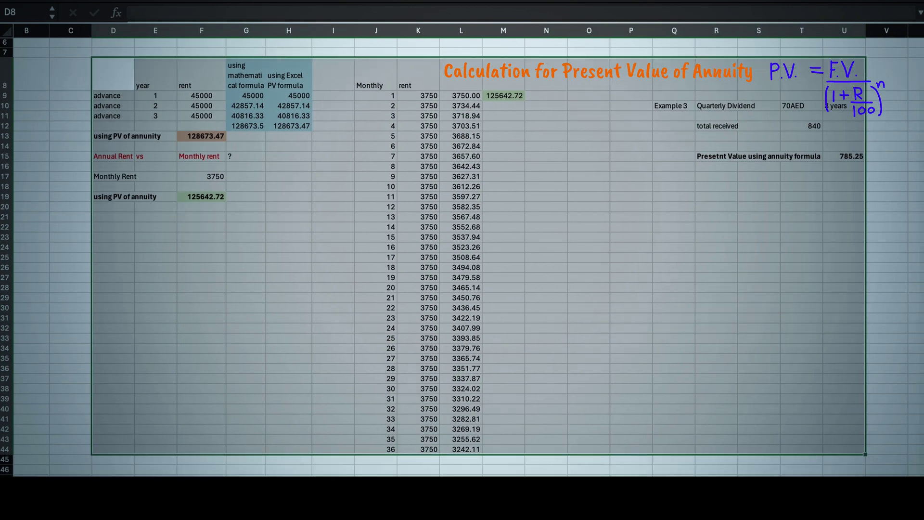
{"action": "scroll", "coordinate": [701, 422], "scroll_direction": "up", "scroll_amount": 1}
{"action": "scroll", "coordinate": [701, 422], "scroll_direction": "left", "scroll_amount": 1}
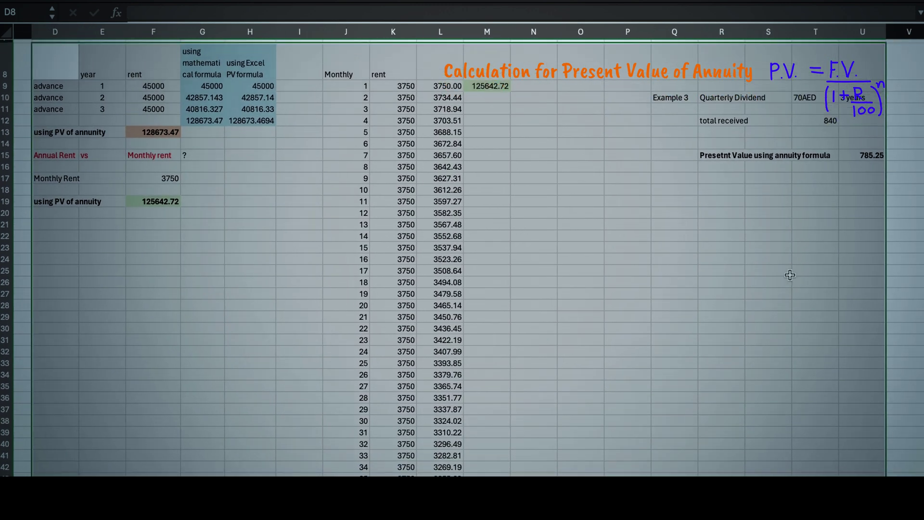